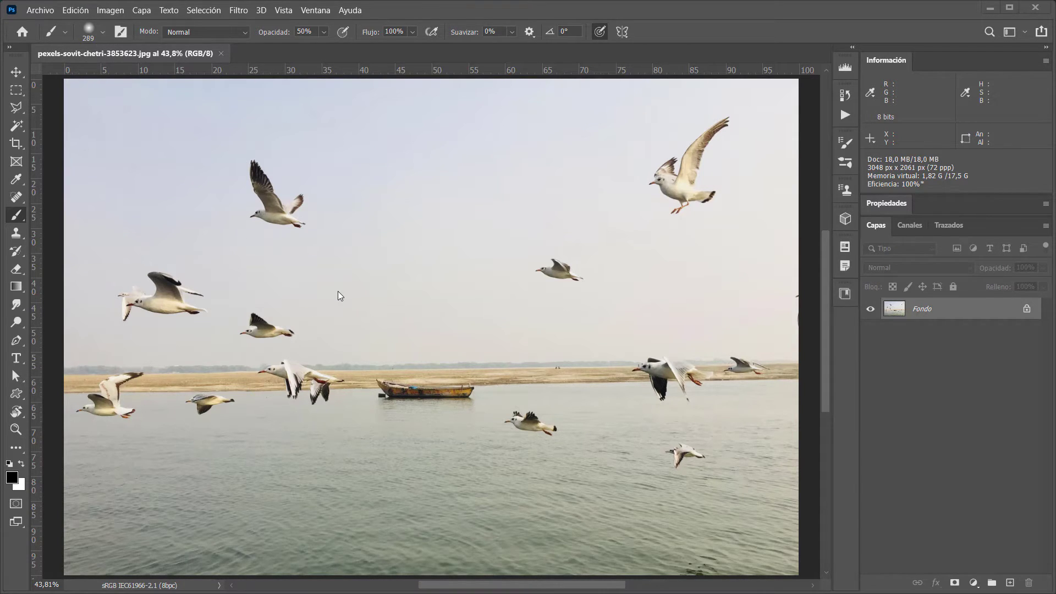
Duplicate the Fondo layer as Fondo copia and bring up its blend mode list.
click(941, 424)
click(946, 310)
click(917, 311)
key(ctrl+j)
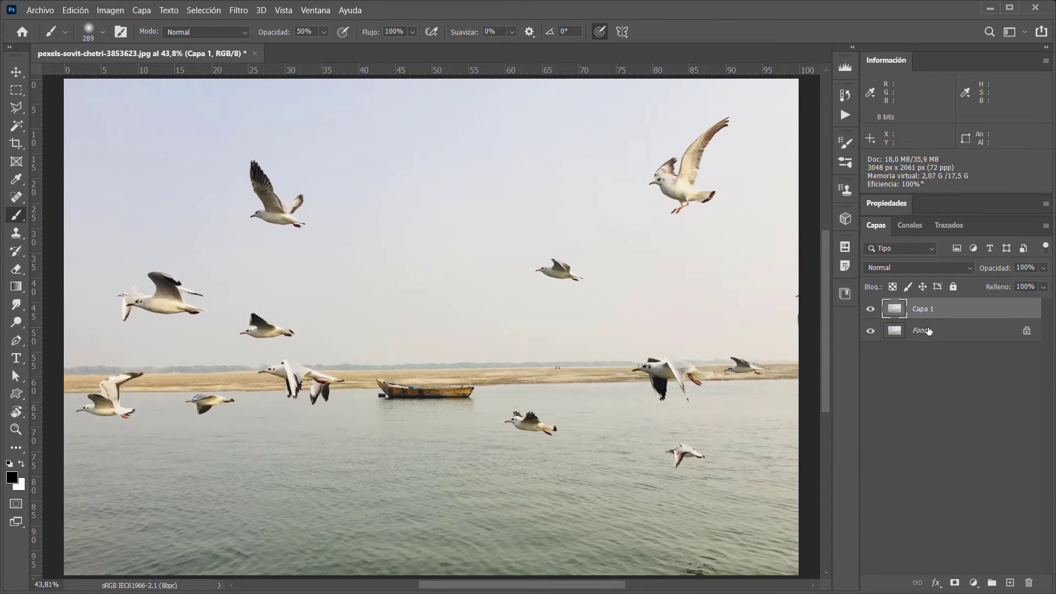
key(ctrl+z)
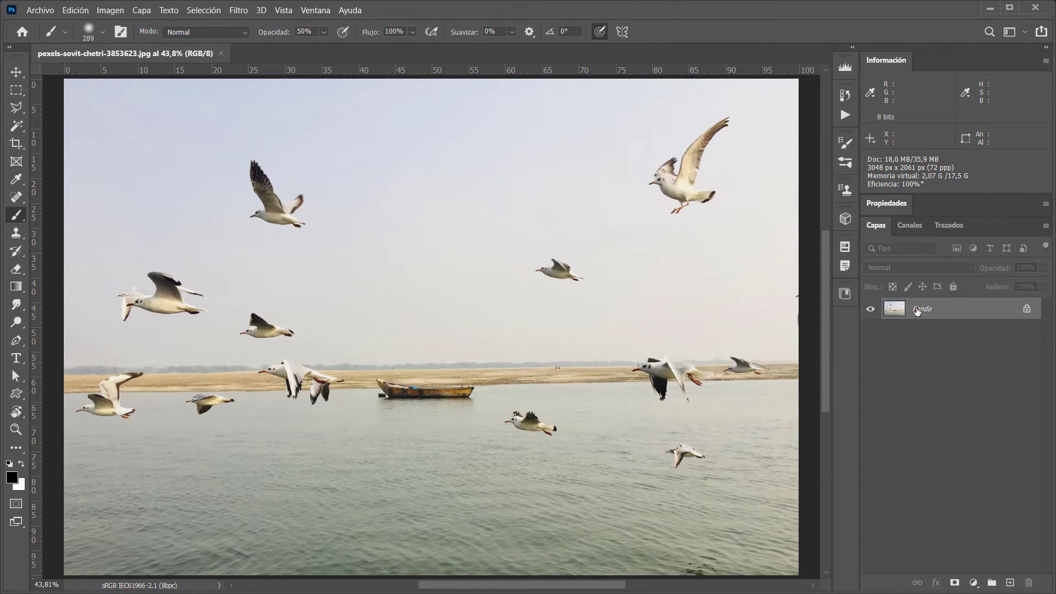
drag(917, 311, 1010, 582)
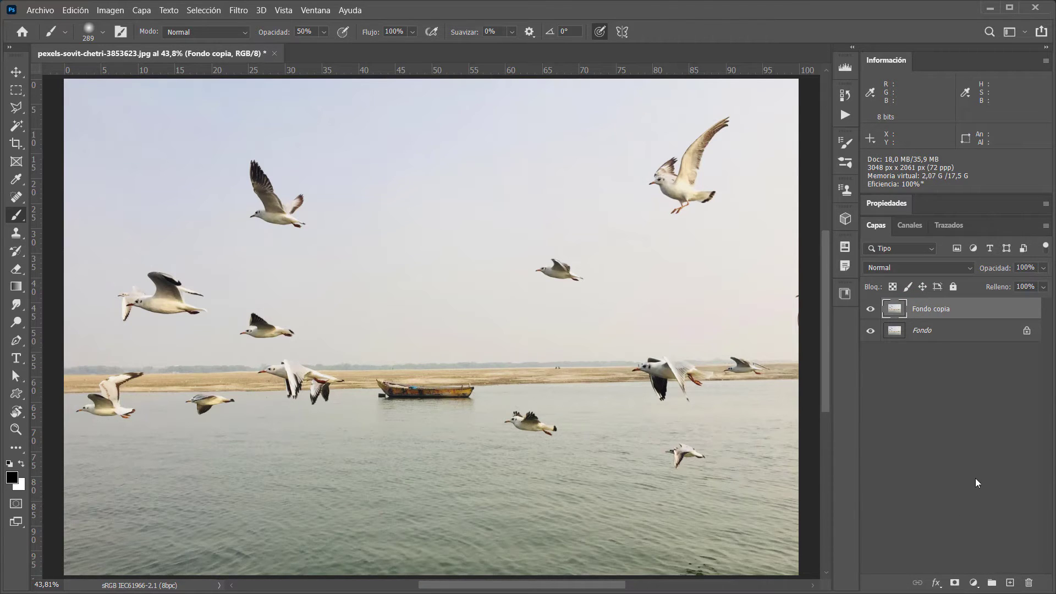
click(882, 269)
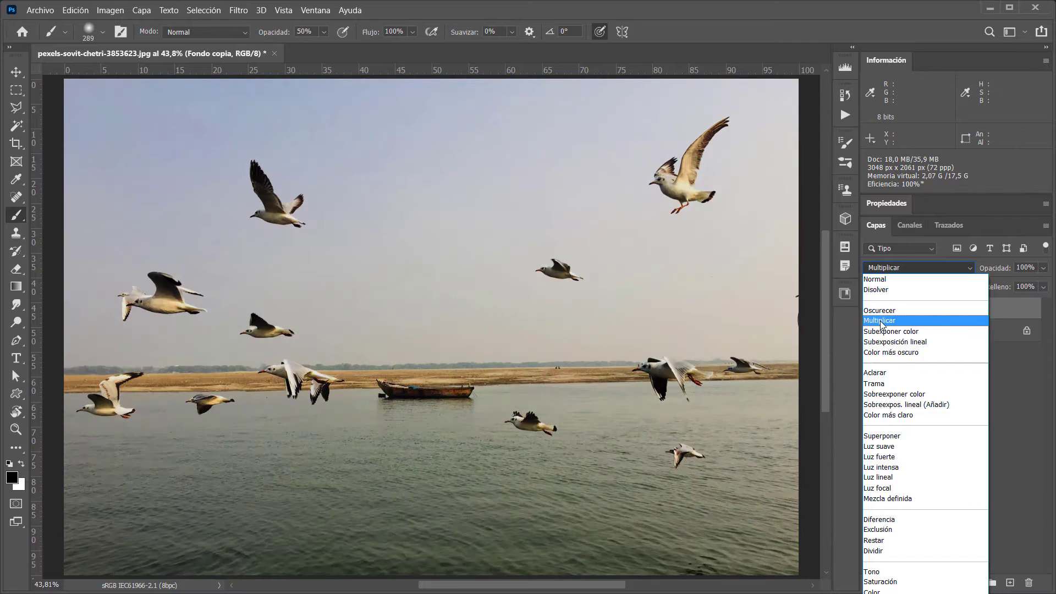
Preview Multiplicar and Trama blend modes on Fondo copia, toggling its visibility to compare.
click(879, 320)
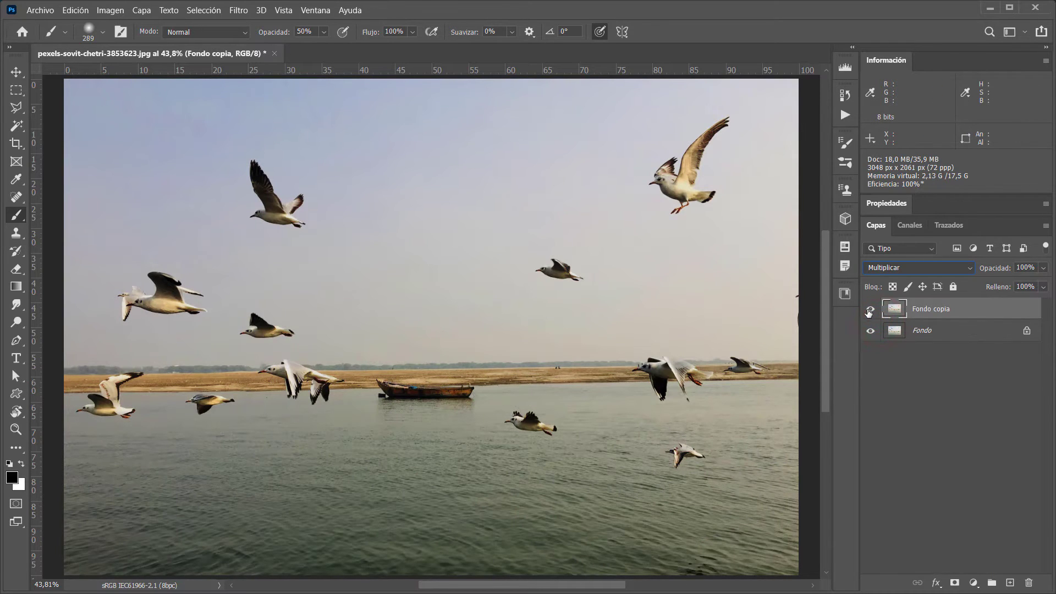
click(870, 311)
click(871, 313)
click(882, 267)
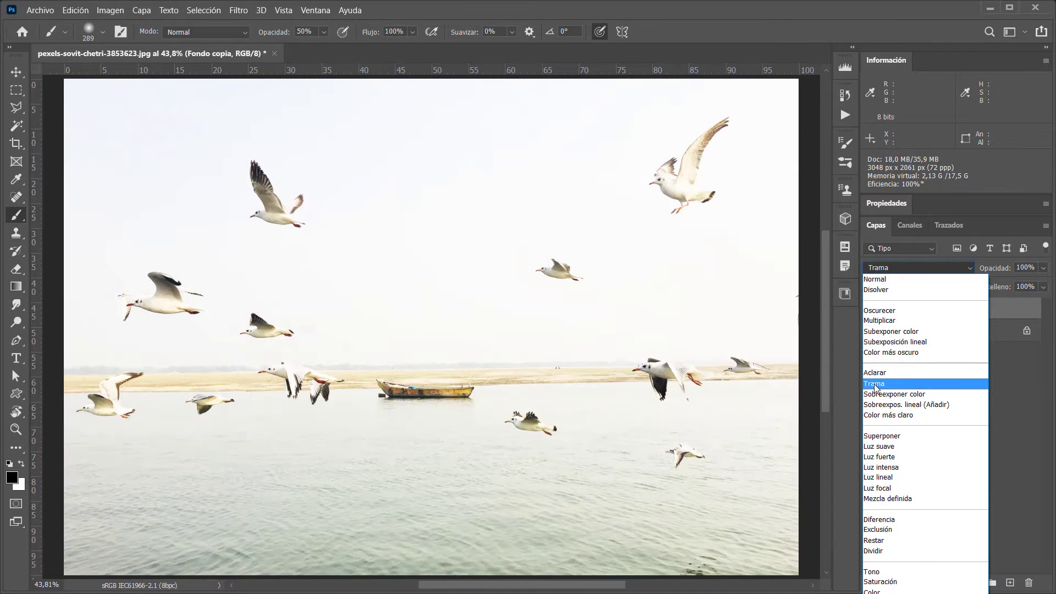
click(873, 383)
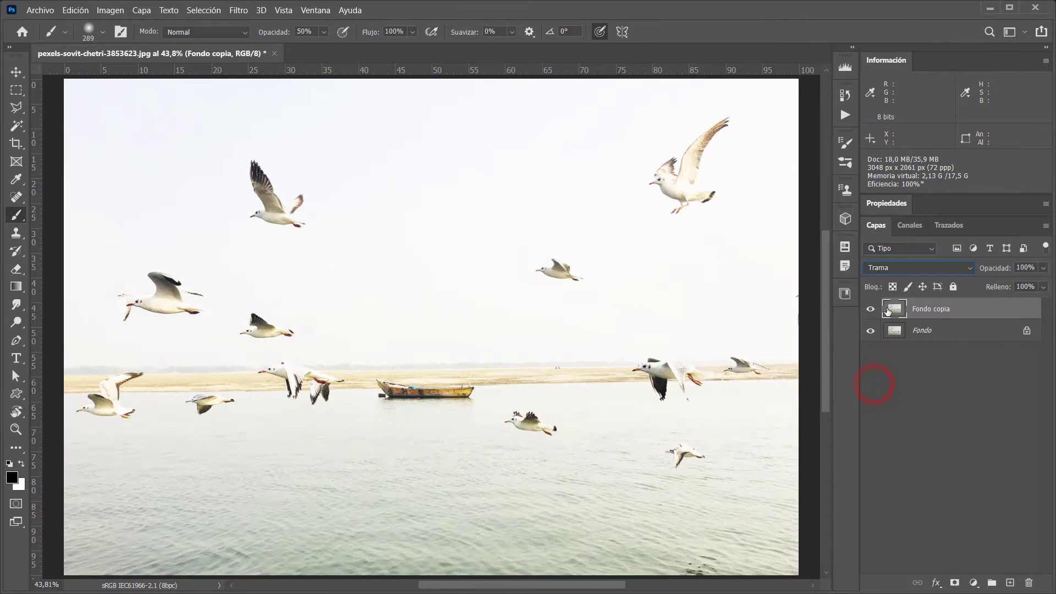
click(869, 309)
Keep Fondo copia at 100% opacity and set its blend mode to Superponer.
drag(1002, 269, 976, 269)
text(100)
key(Return)
click(888, 267)
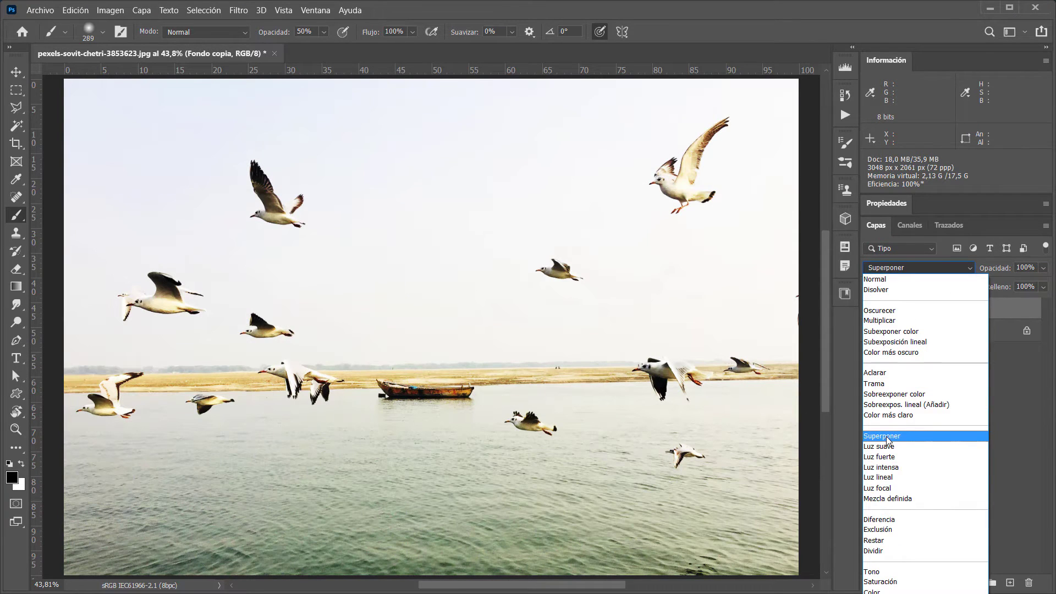
click(885, 437)
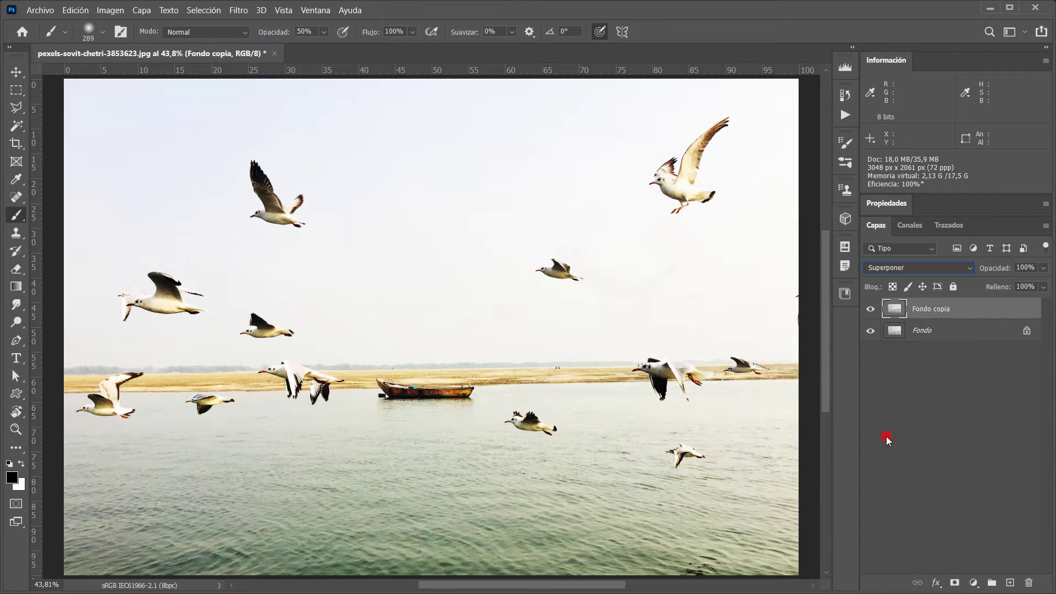
click(871, 310)
click(872, 270)
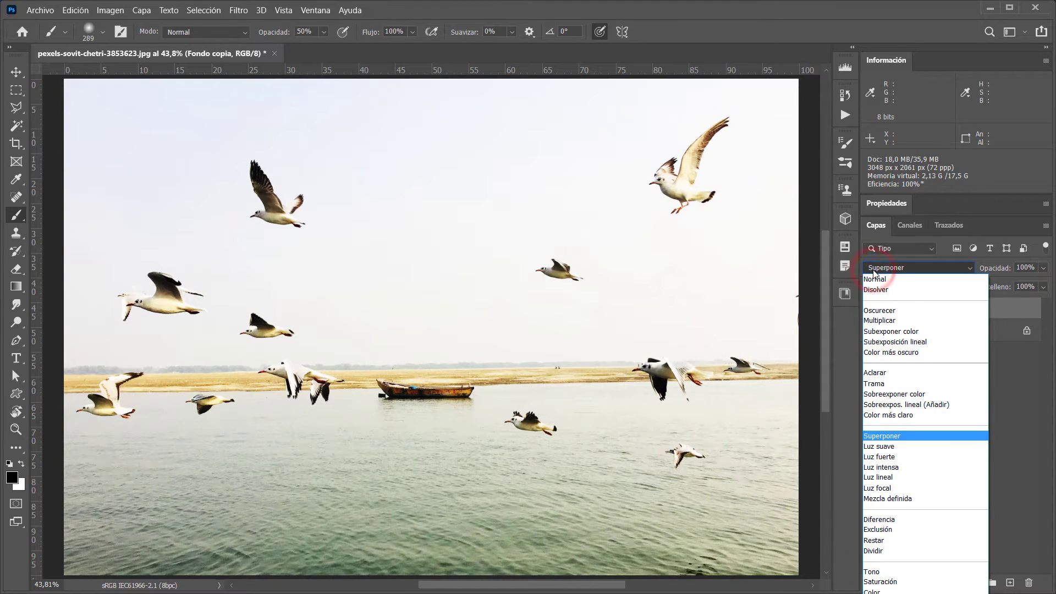
click(873, 440)
click(902, 420)
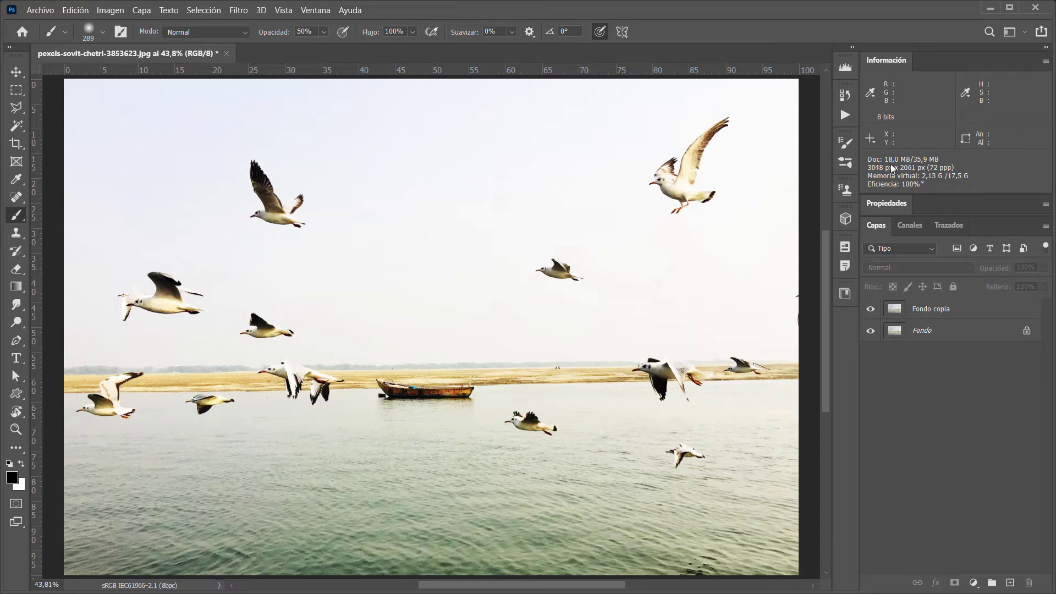
Delete Fondo copia and duplicate Fondo again as a fresh Normal-blended copy.
mouse_move(916, 308)
mouse_down()
mouse_move(998, 539)
mouse_move(1028, 582)
mouse_up()
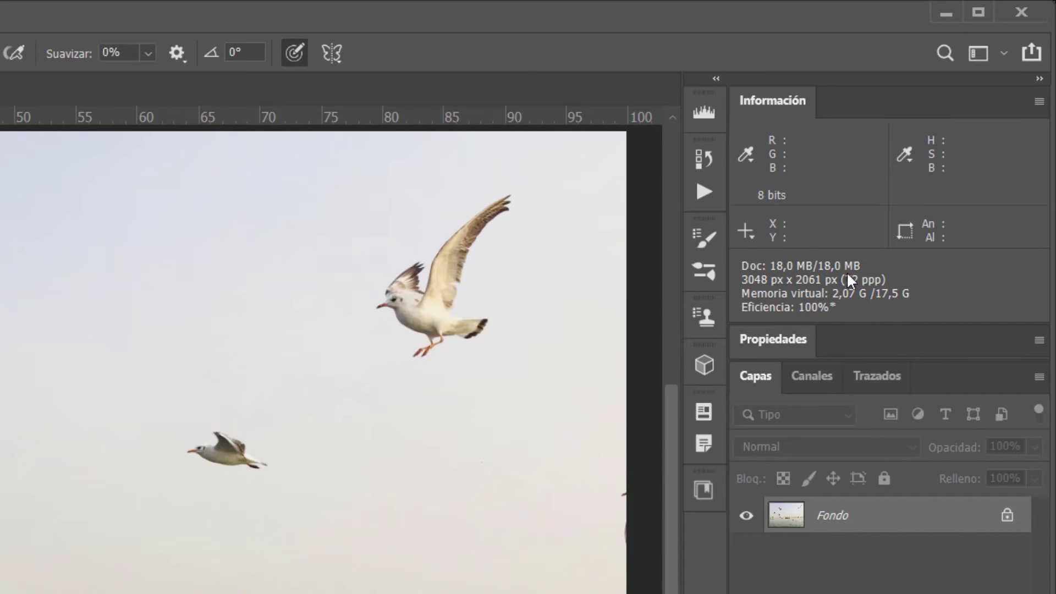
click(835, 523)
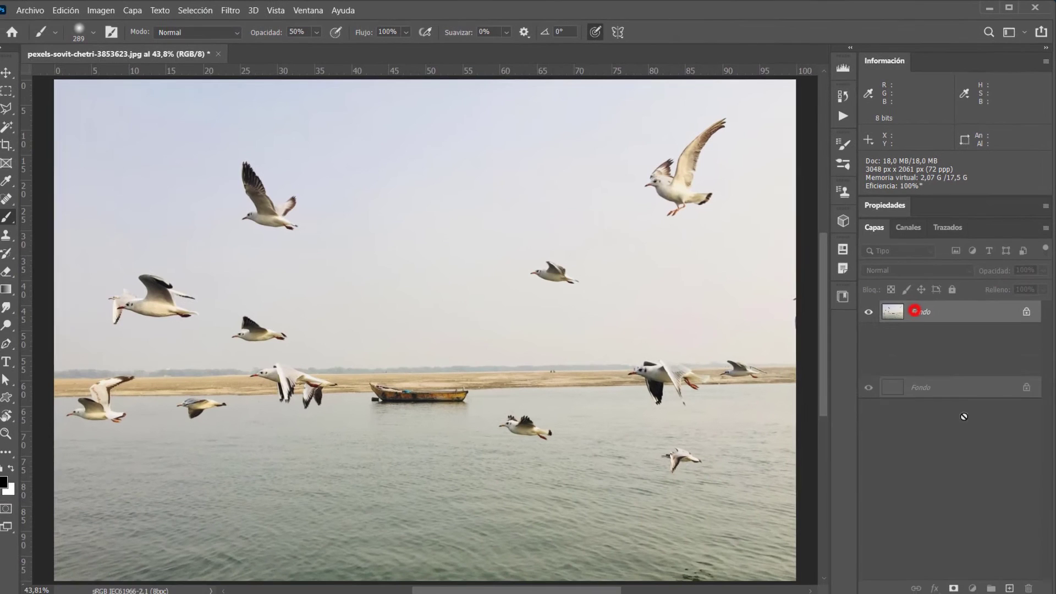
drag(918, 309, 1009, 575)
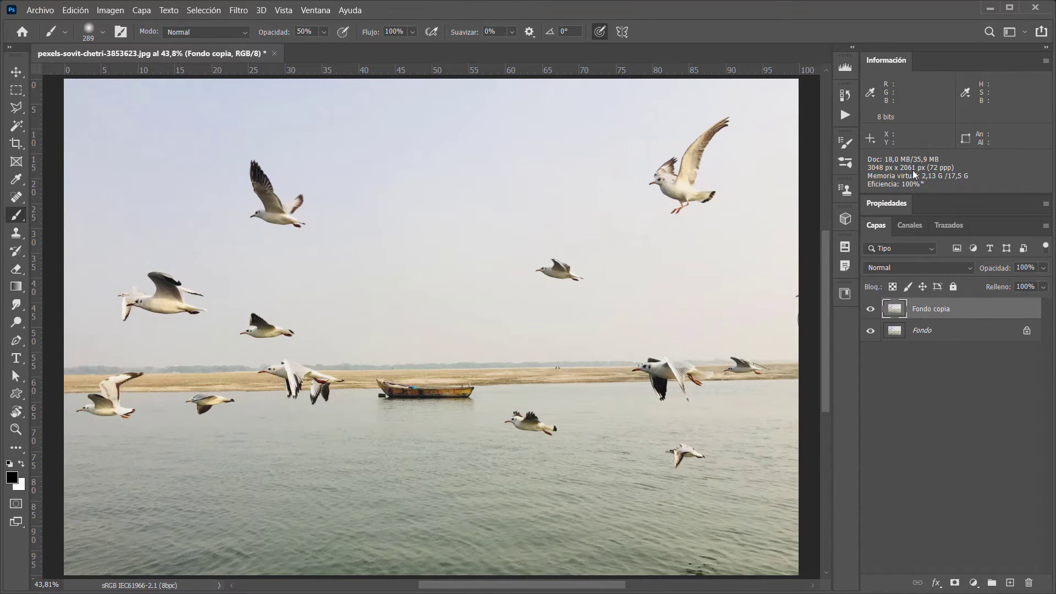
Set the new Fondo copia to Trama blend mode, then draw and clear a marquee around the middle gull.
click(905, 267)
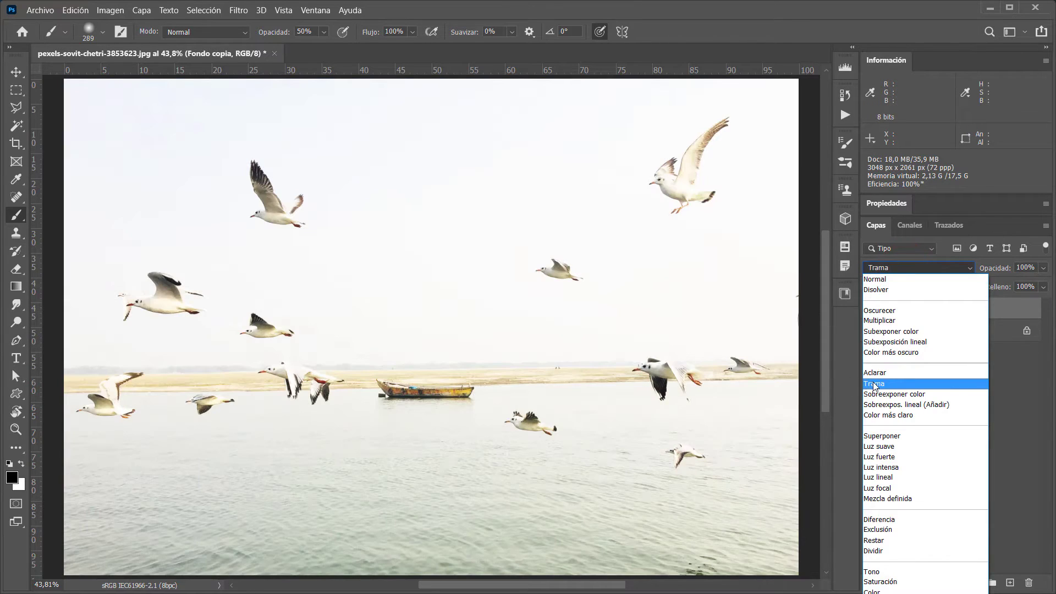
click(872, 384)
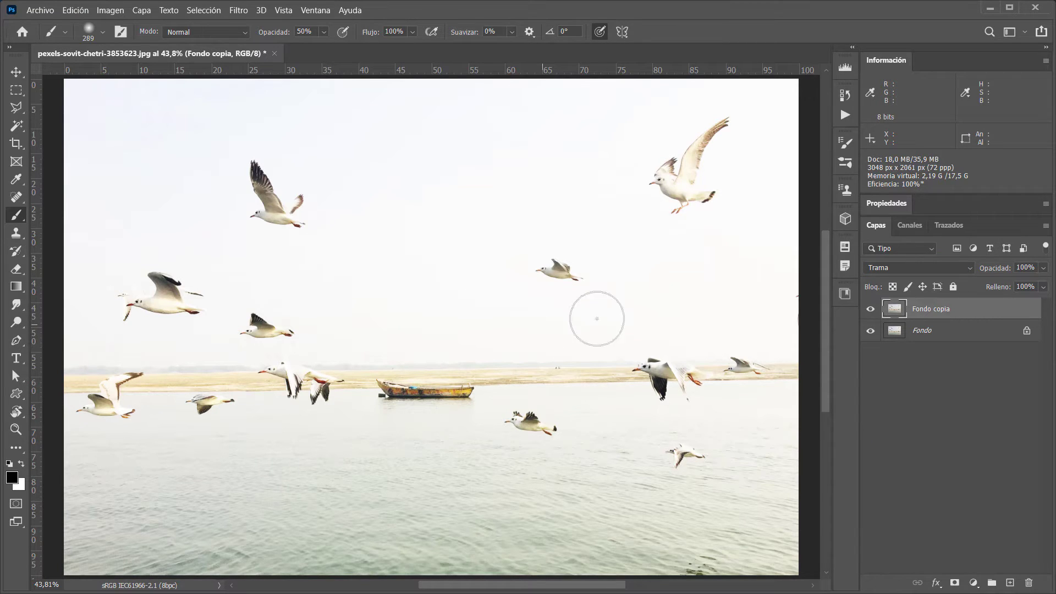
click(15, 90)
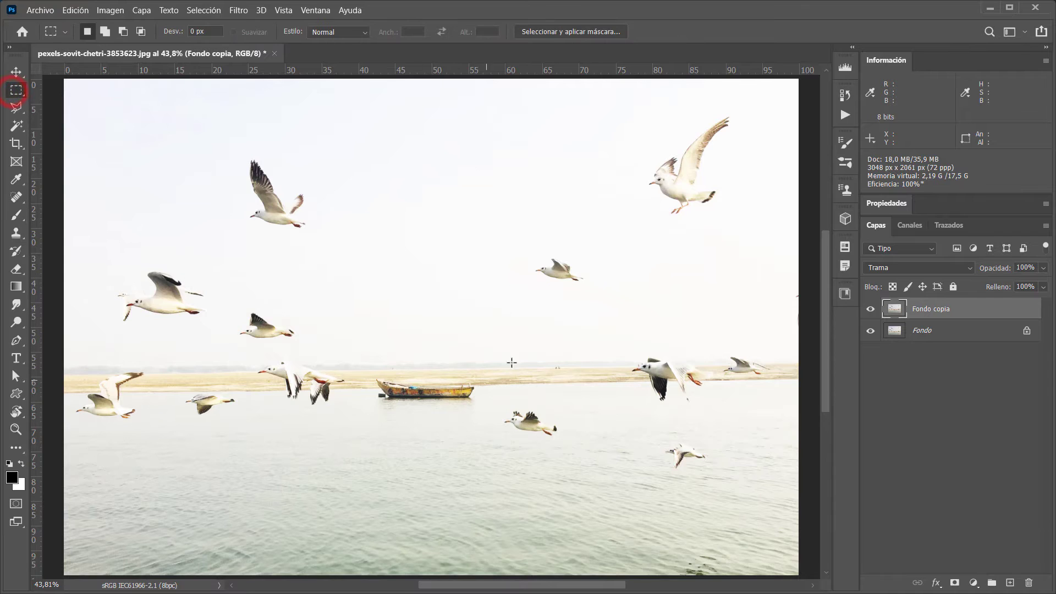
drag(508, 230, 606, 311)
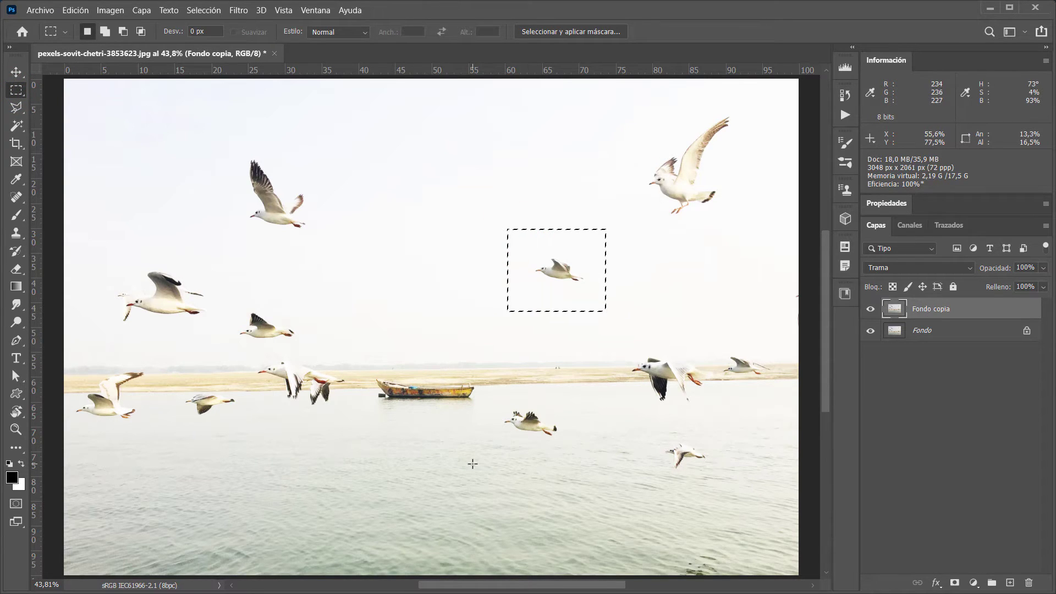
click(522, 341)
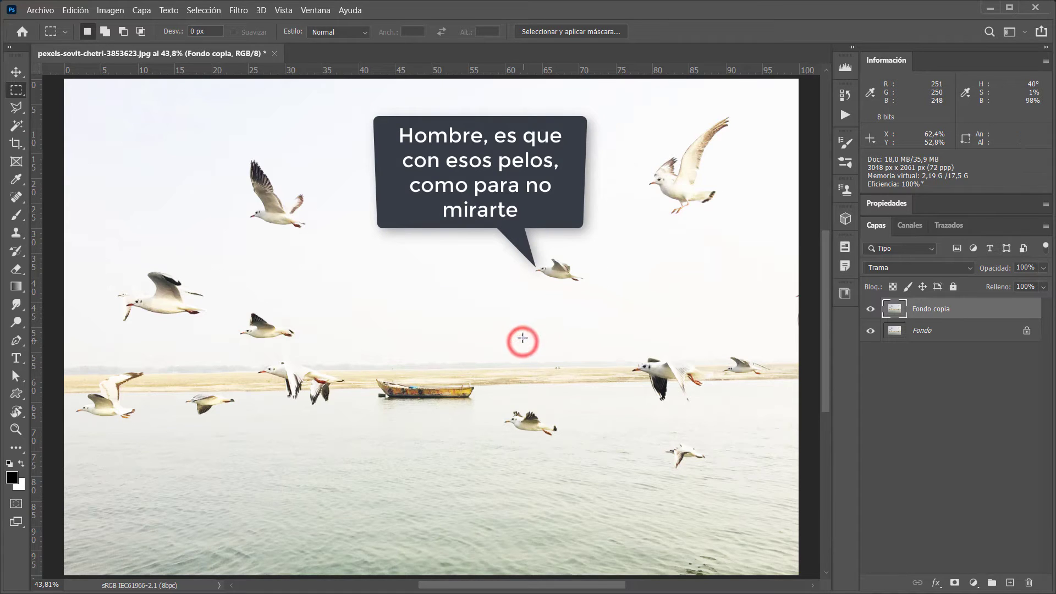
click(15, 198)
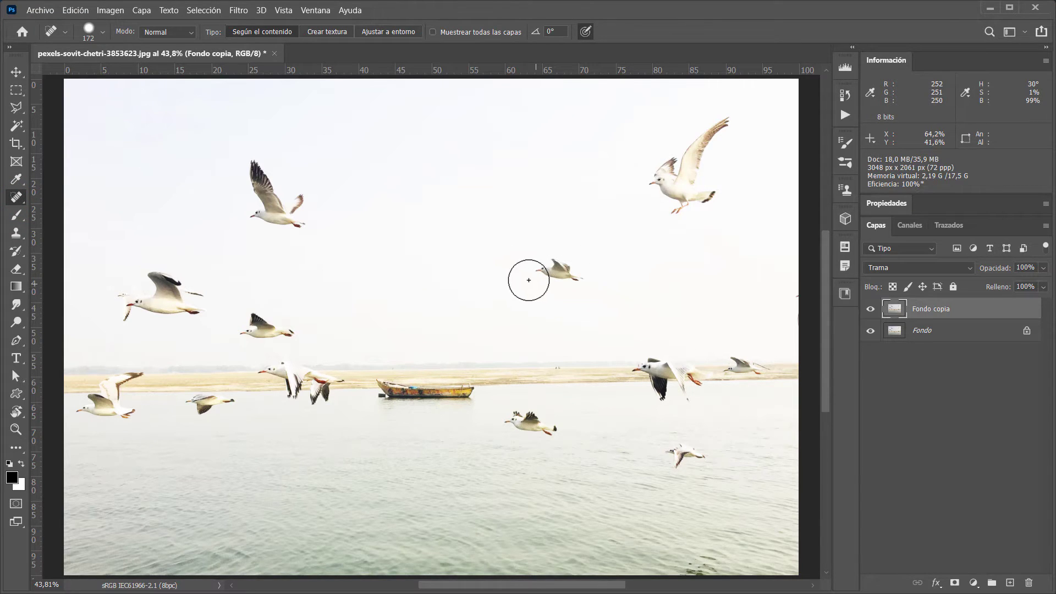
Spot-heal over the middle gull and toggle Fondo copia's visibility to compare.
drag(594, 284, 580, 274)
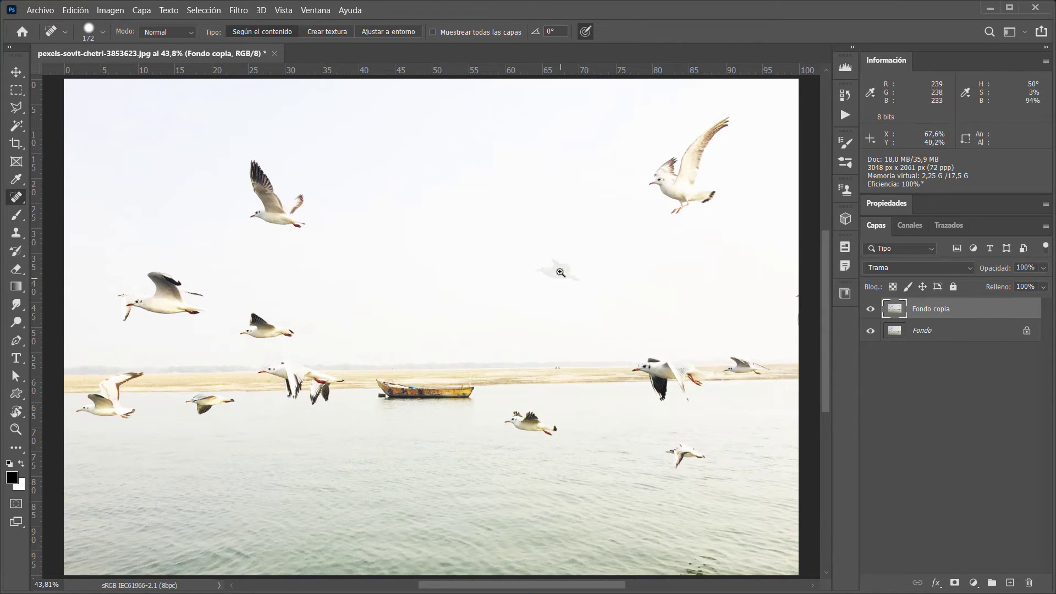
drag(565, 266, 574, 317)
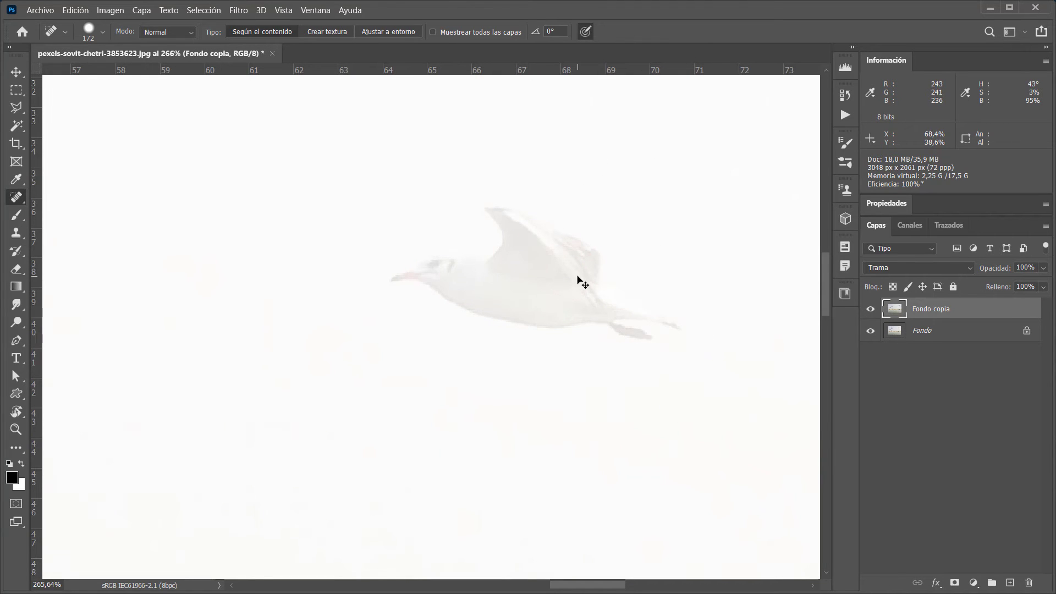
click(870, 308)
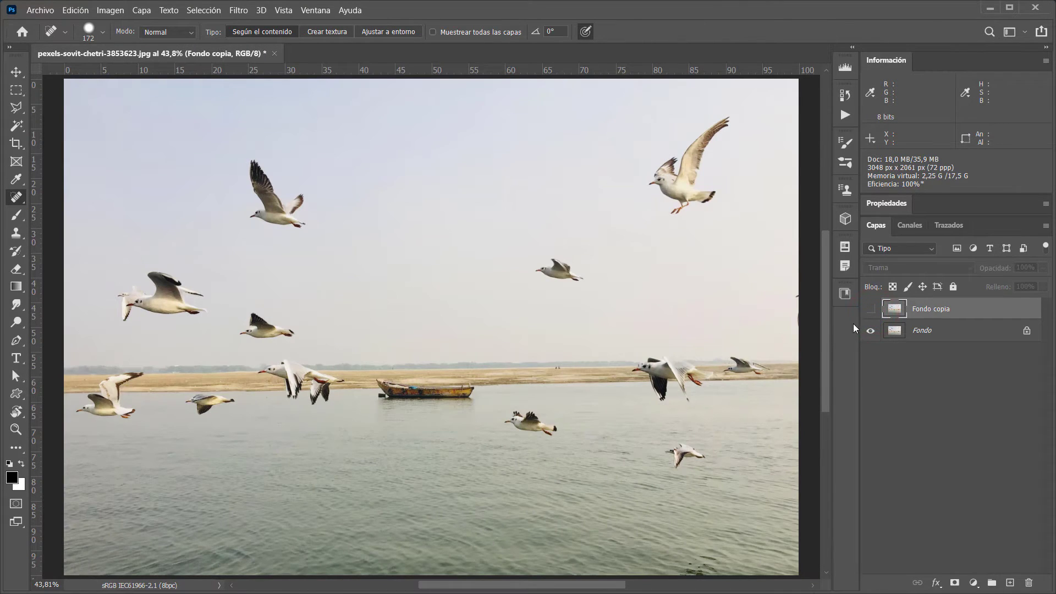
click(870, 309)
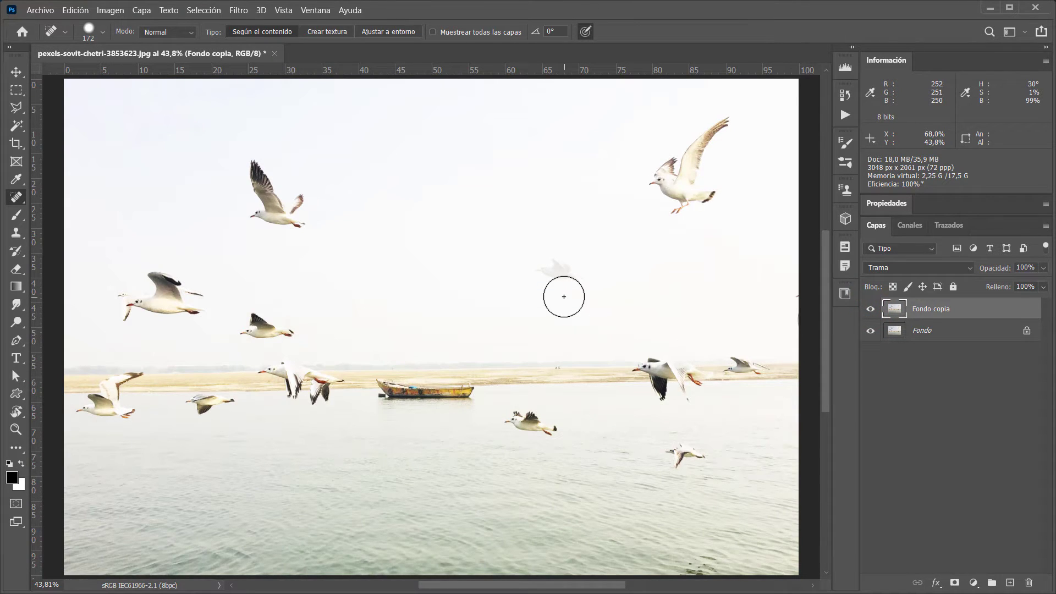
Undo the gull-removal strokes and delete the brightened Fondo copia layer.
key(ctrl+z)
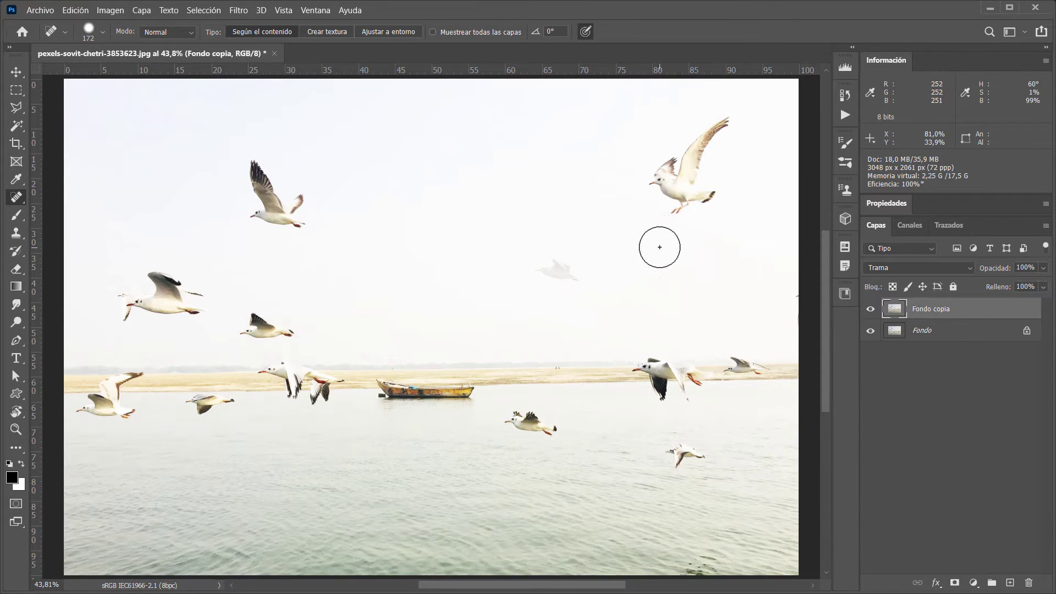
key(ctrl+z)
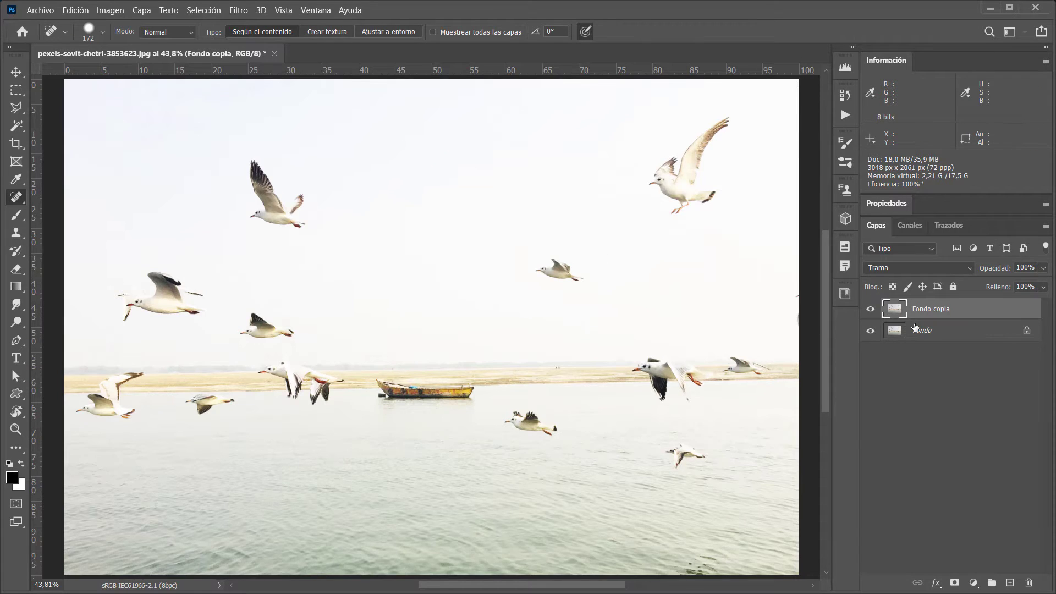
key(Delete)
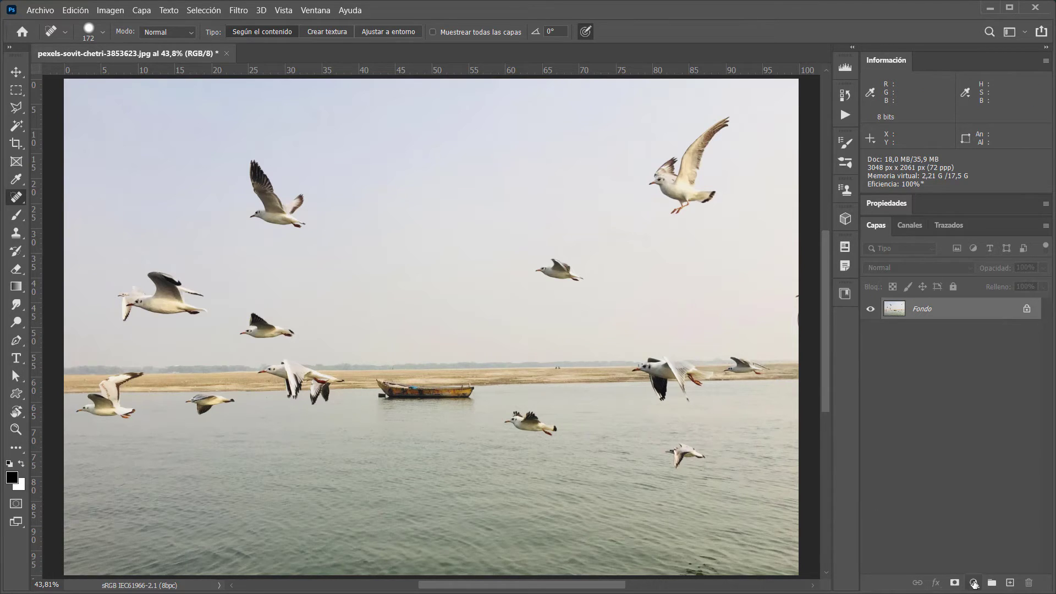
click(973, 583)
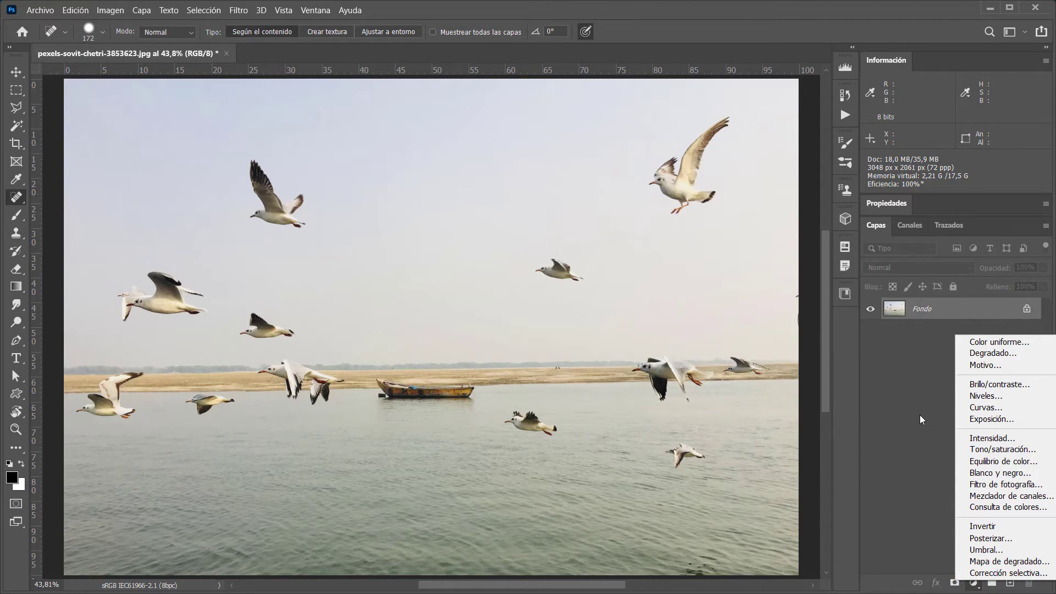
click(902, 312)
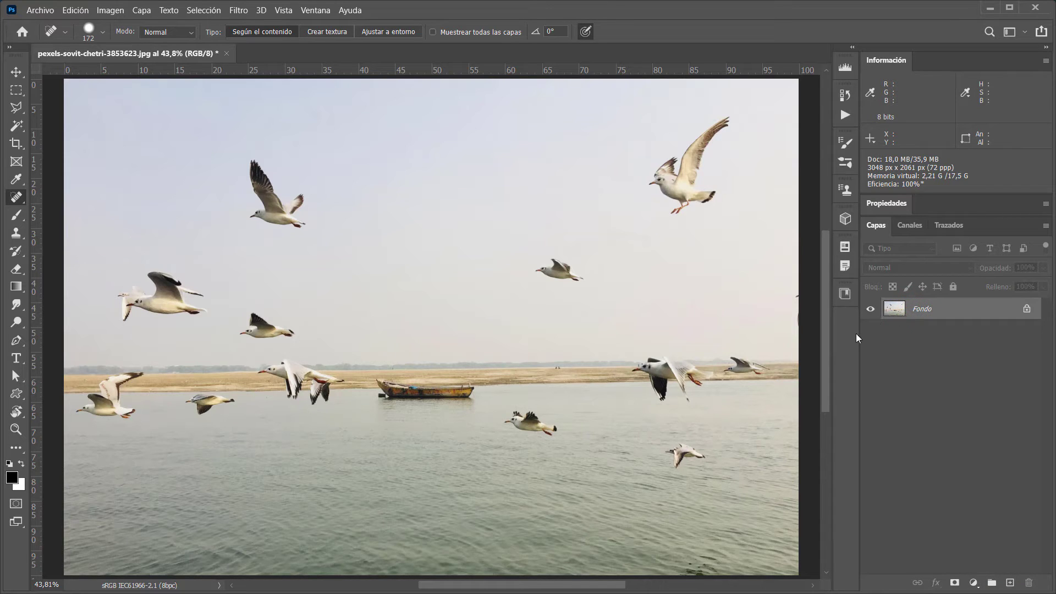
click(973, 582)
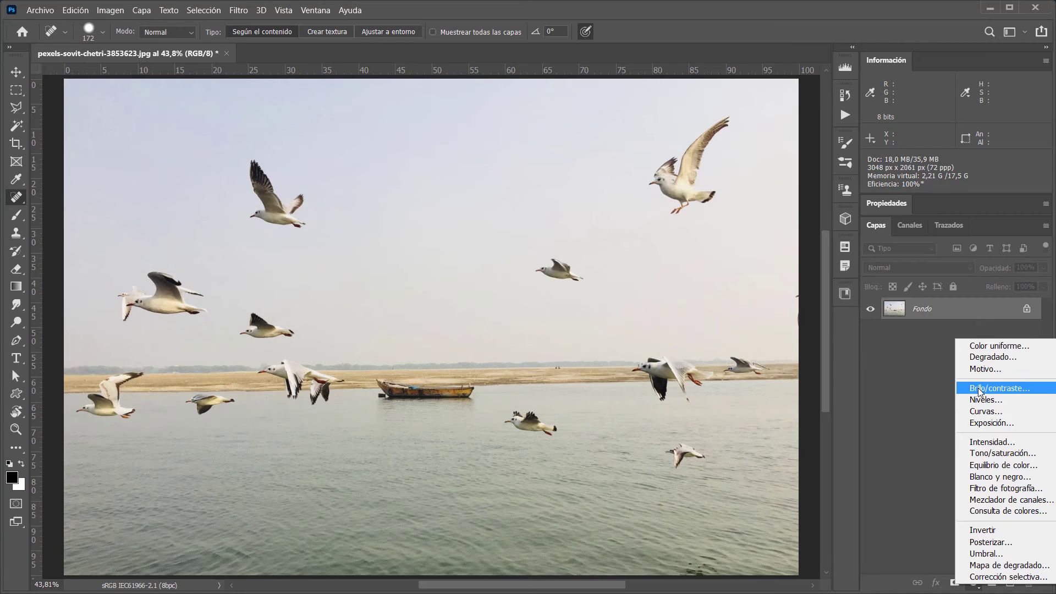
Add a Brillo/contraste adjustment layer, collapse its properties, and toggle Fondo to compare.
click(979, 388)
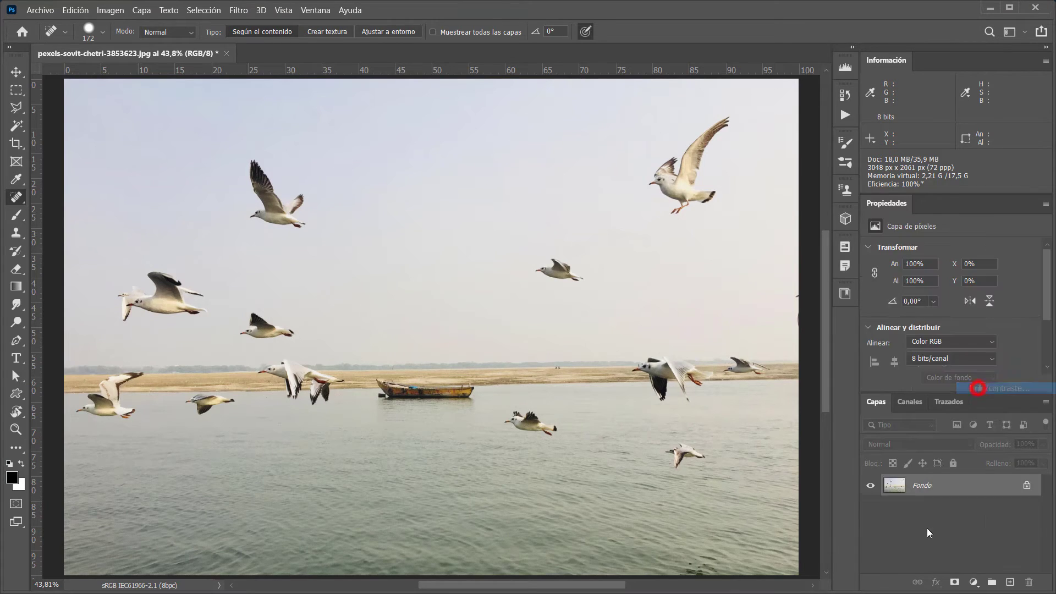
double_click(884, 203)
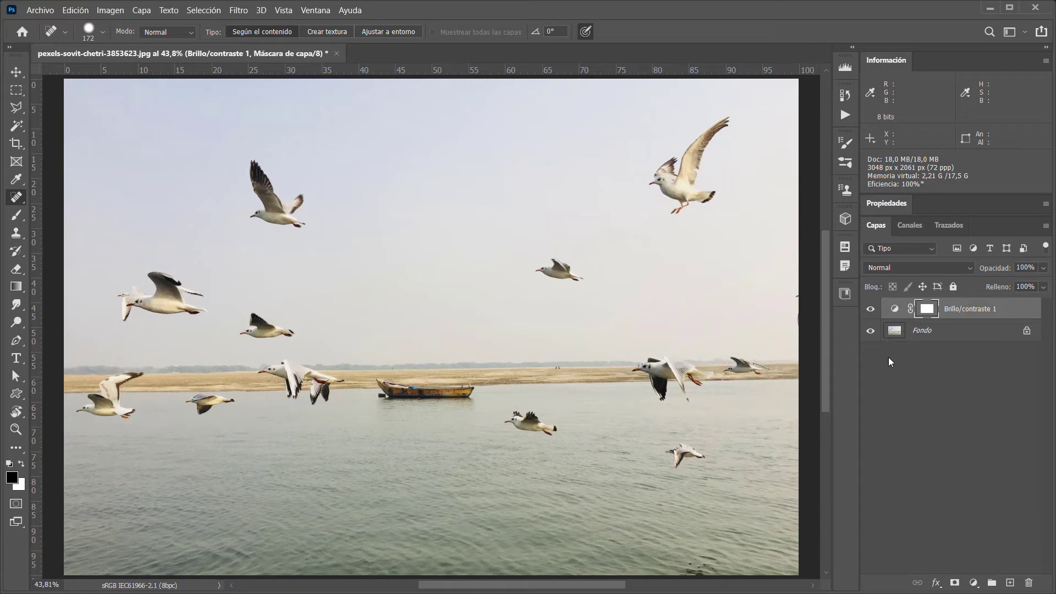
click(871, 331)
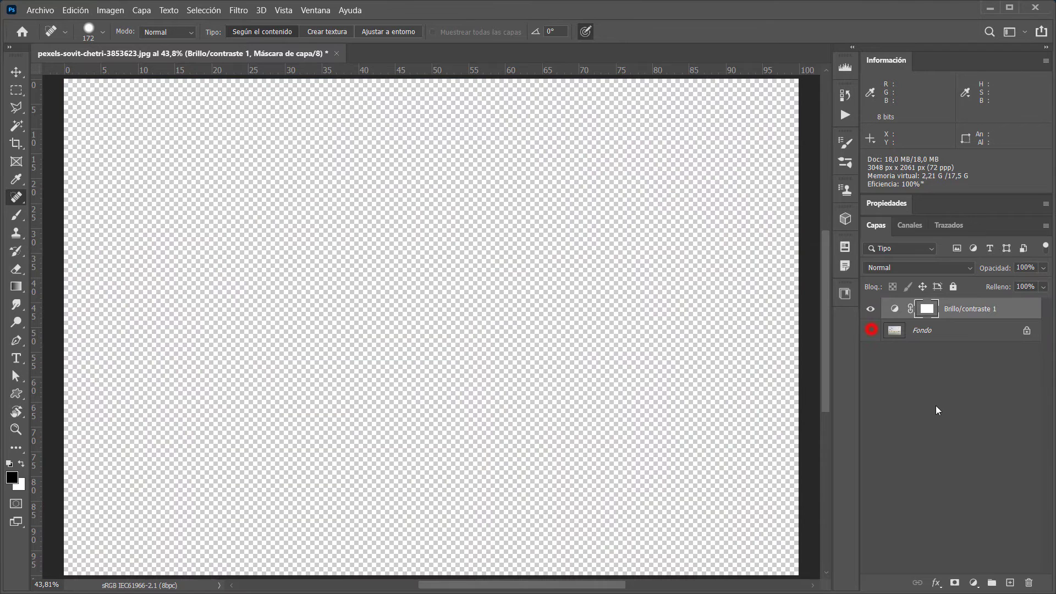
click(870, 331)
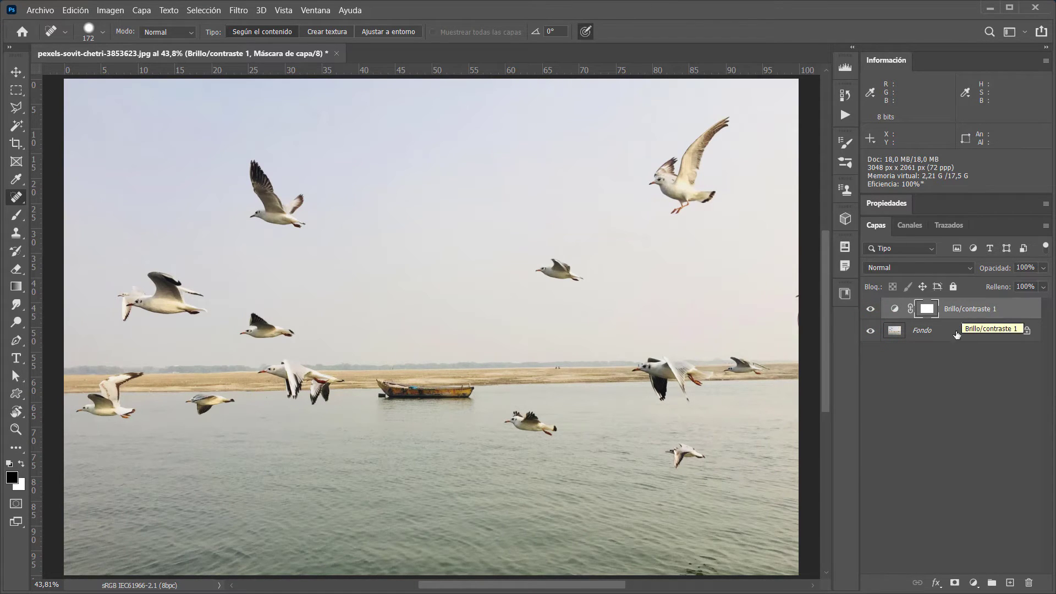
Try Multiplicar, then blend the adjustment in Trama mode and reselect Fondo.
click(886, 266)
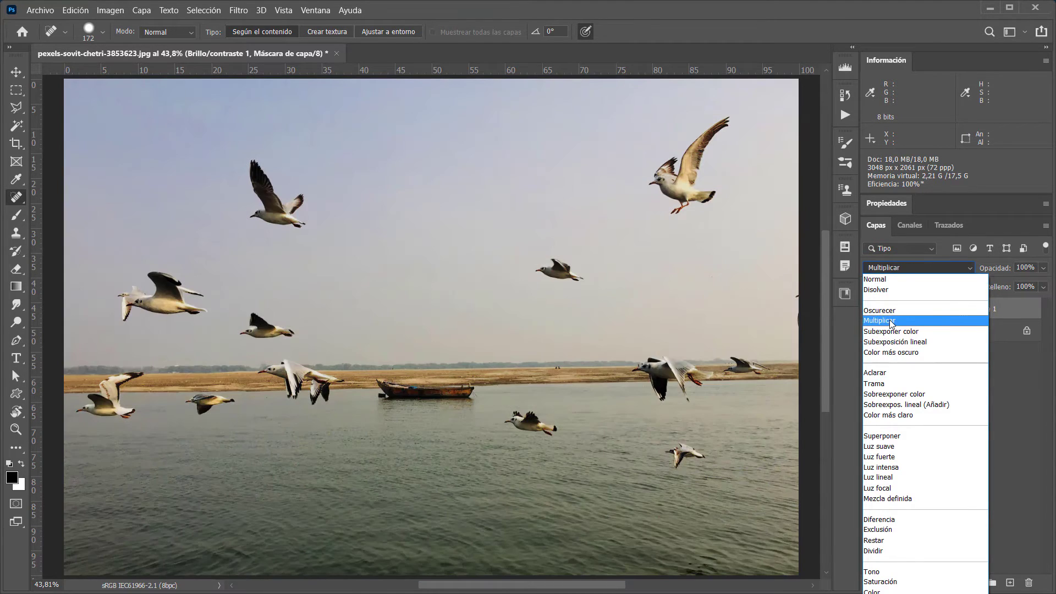
click(889, 320)
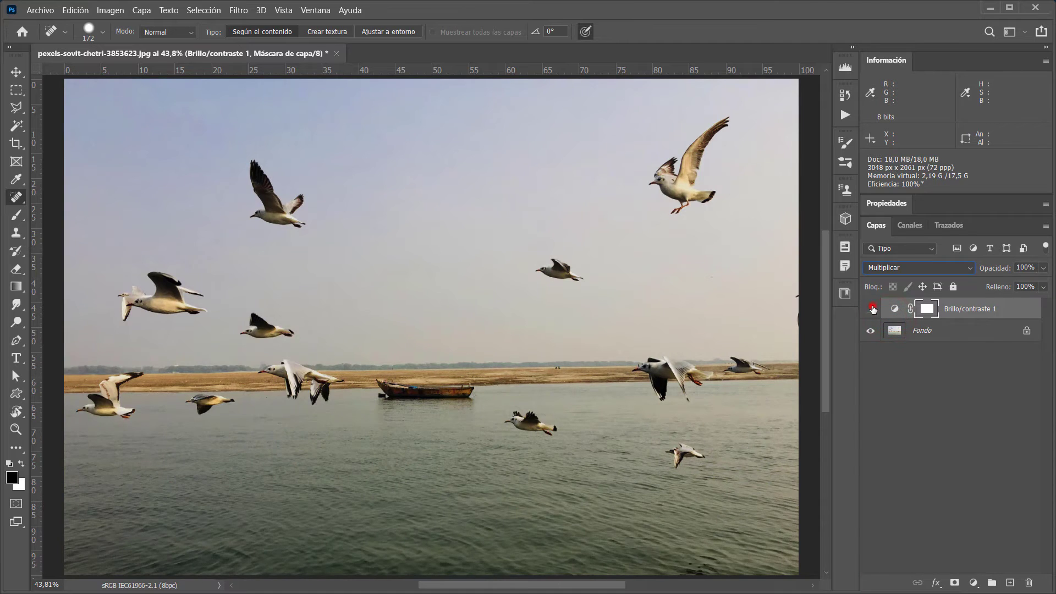
click(871, 308)
click(879, 267)
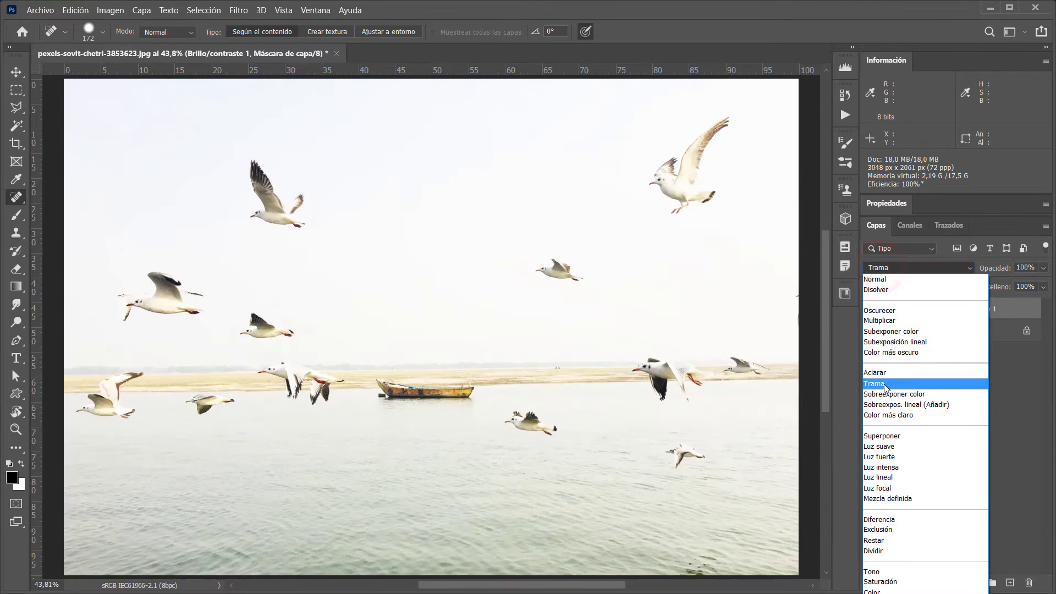
click(883, 384)
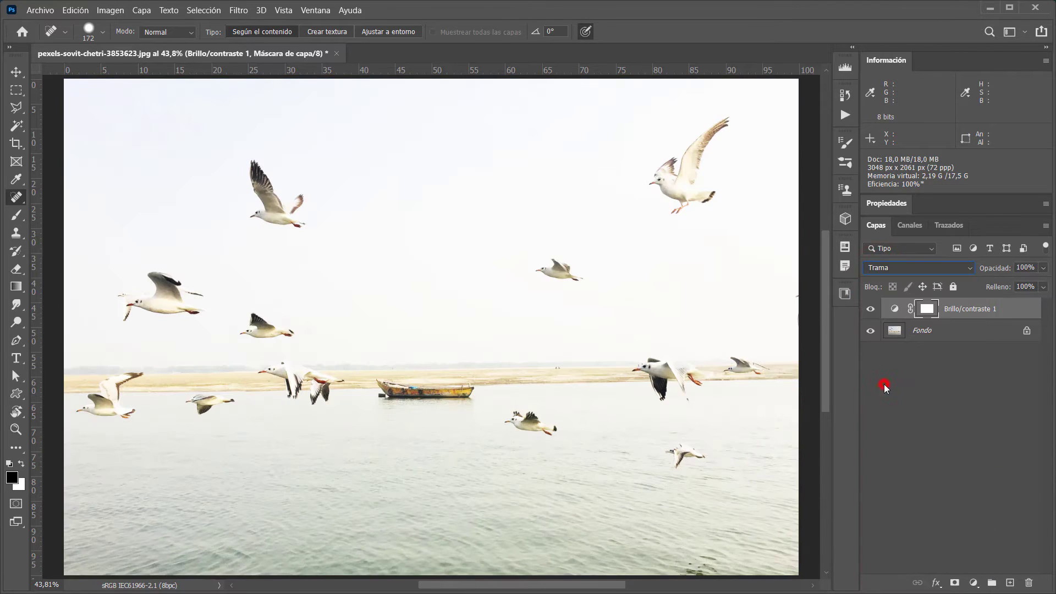
click(870, 308)
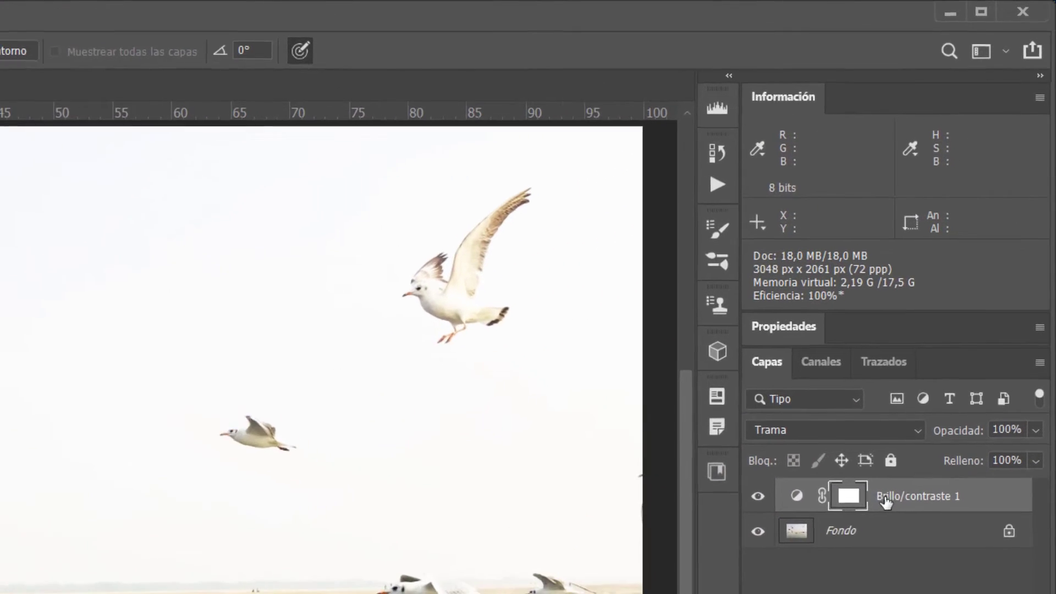
click(915, 393)
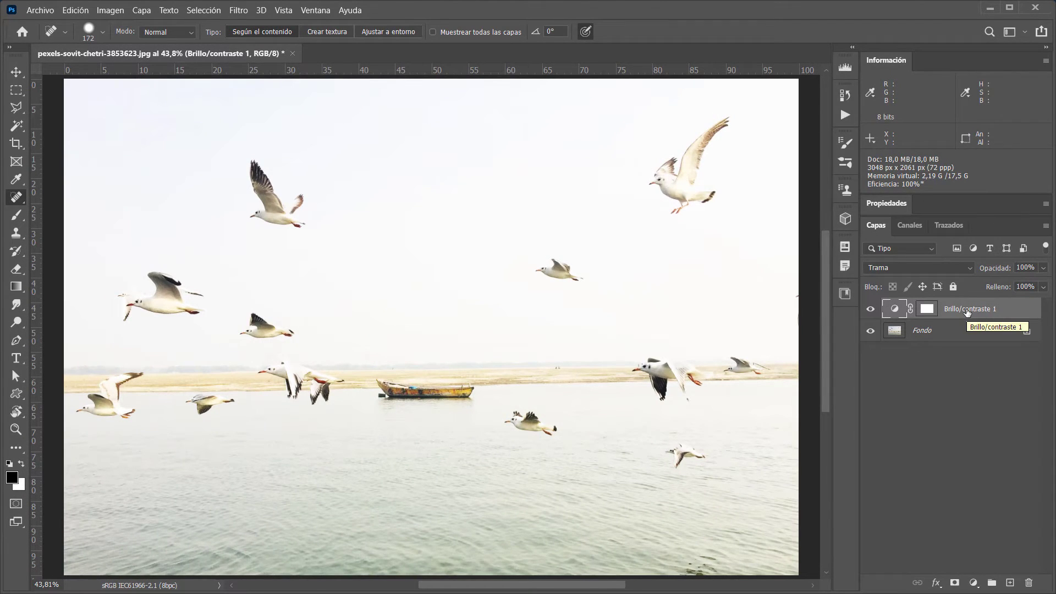
click(919, 334)
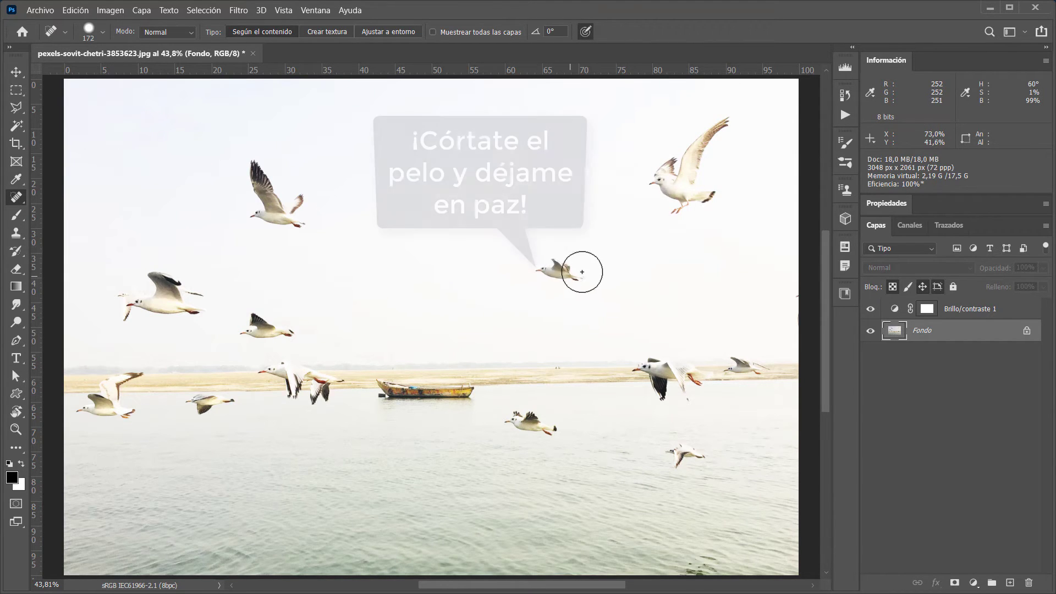
Review the Brillo/contraste 1 layer's settings and blend modes, keeping it on Trama.
drag(552, 272, 556, 272)
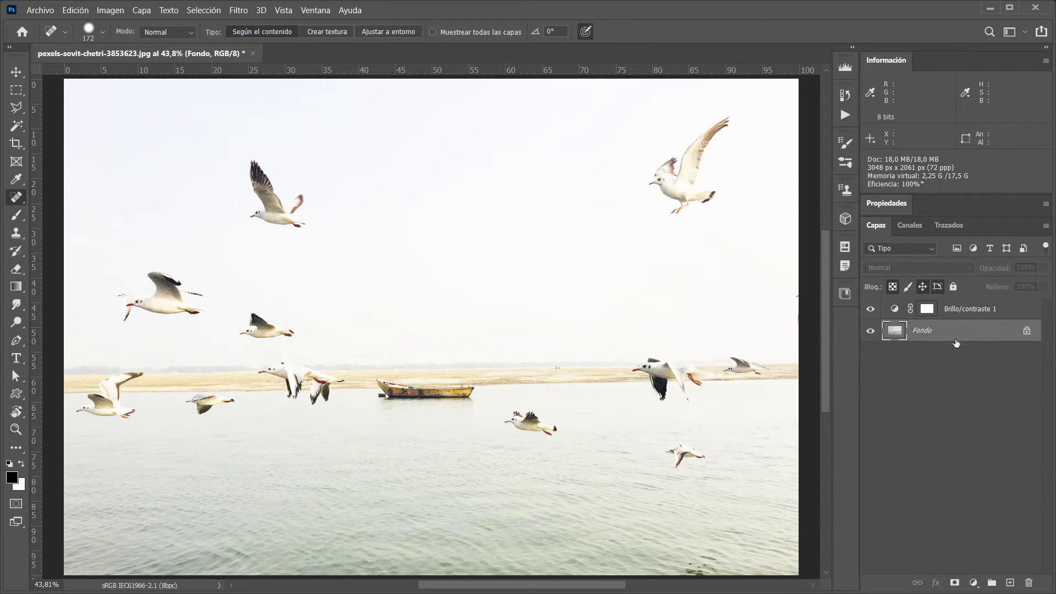
click(966, 310)
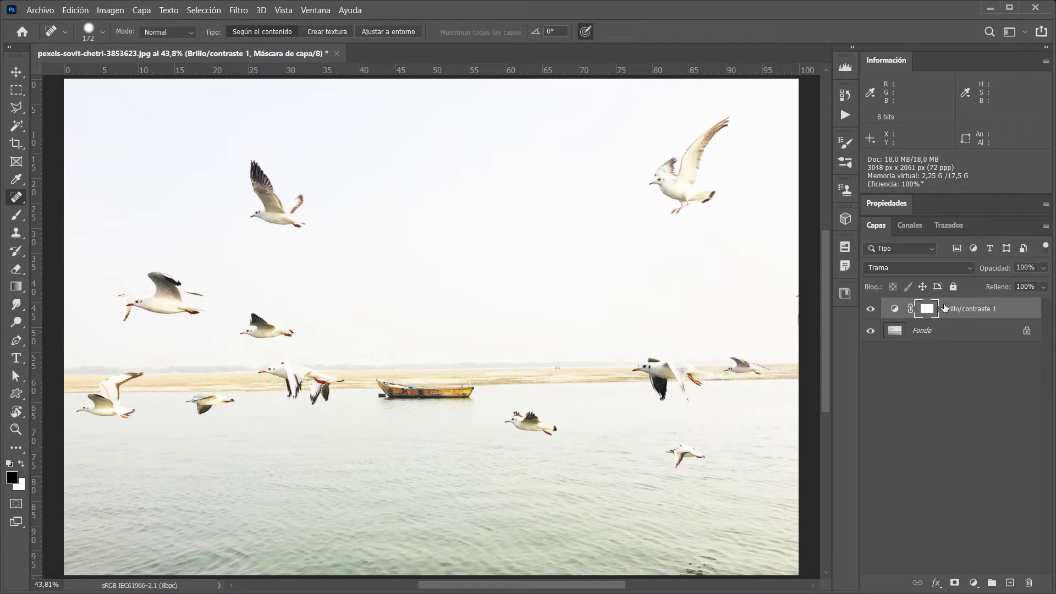
click(948, 309)
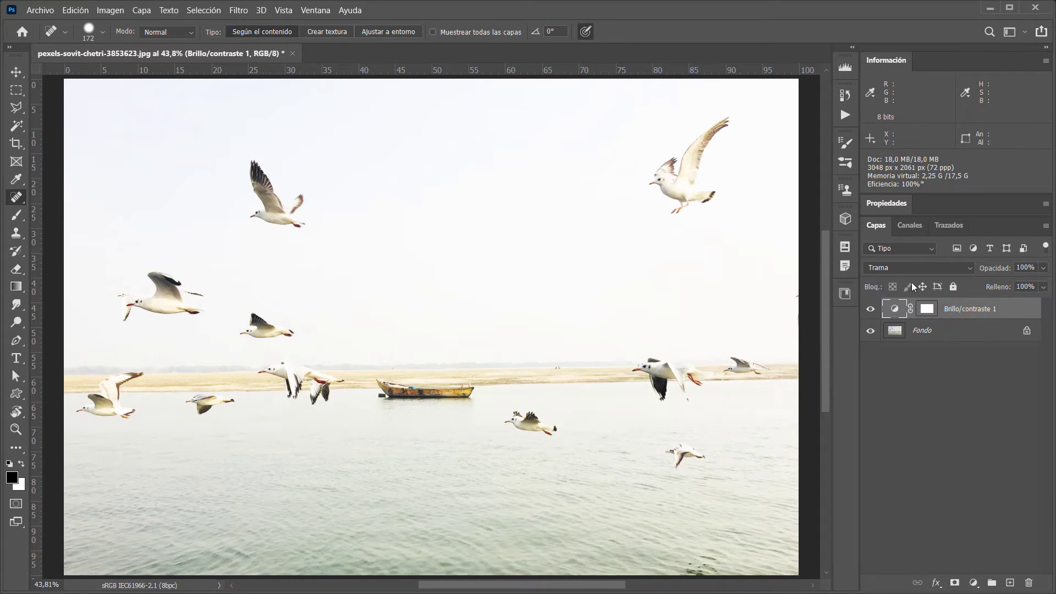
click(885, 270)
click(885, 270)
double_click(901, 312)
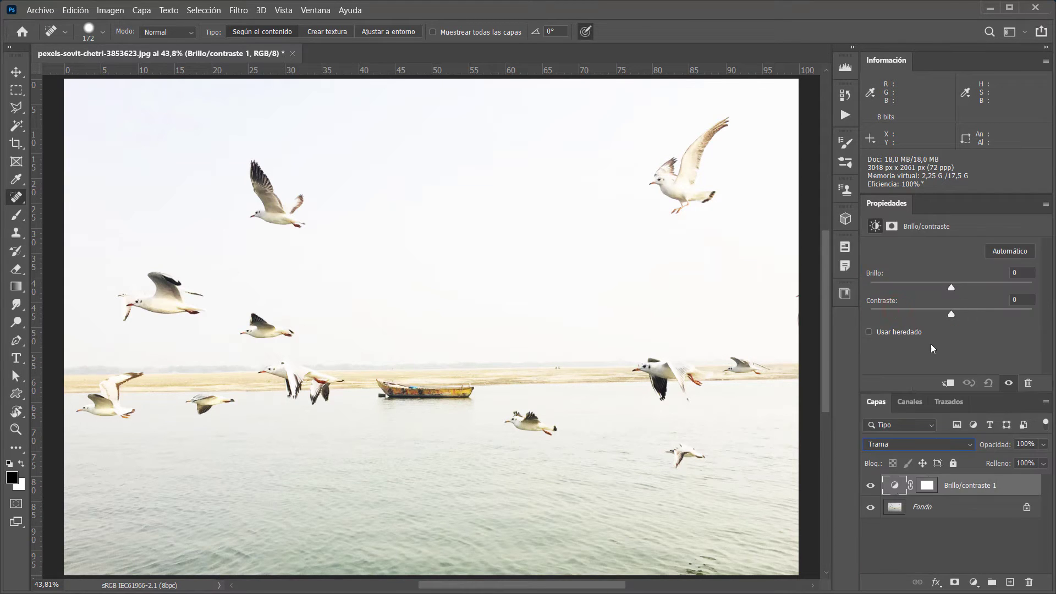
double_click(888, 203)
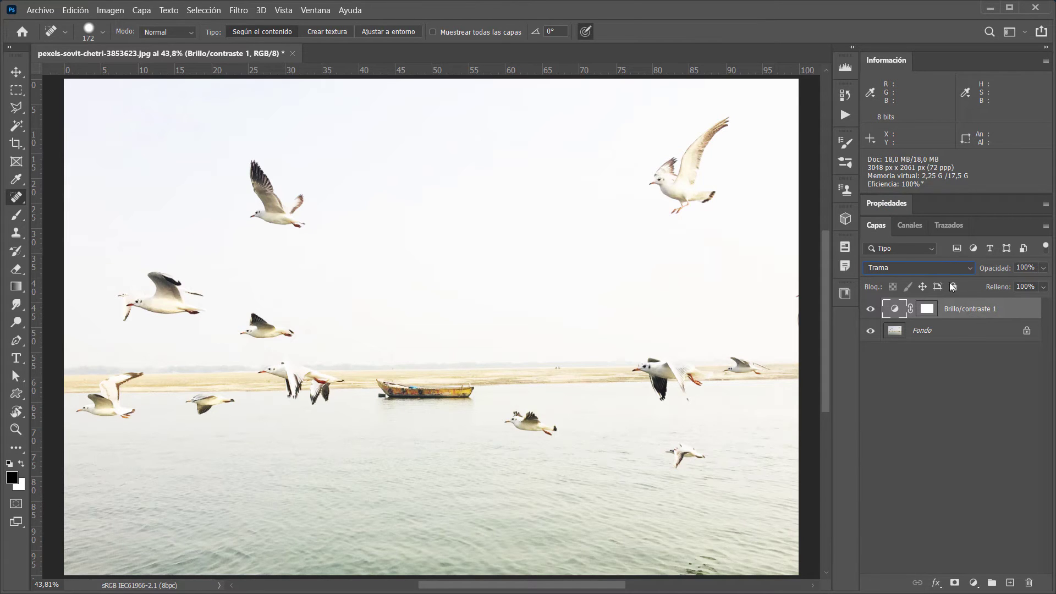
click(936, 268)
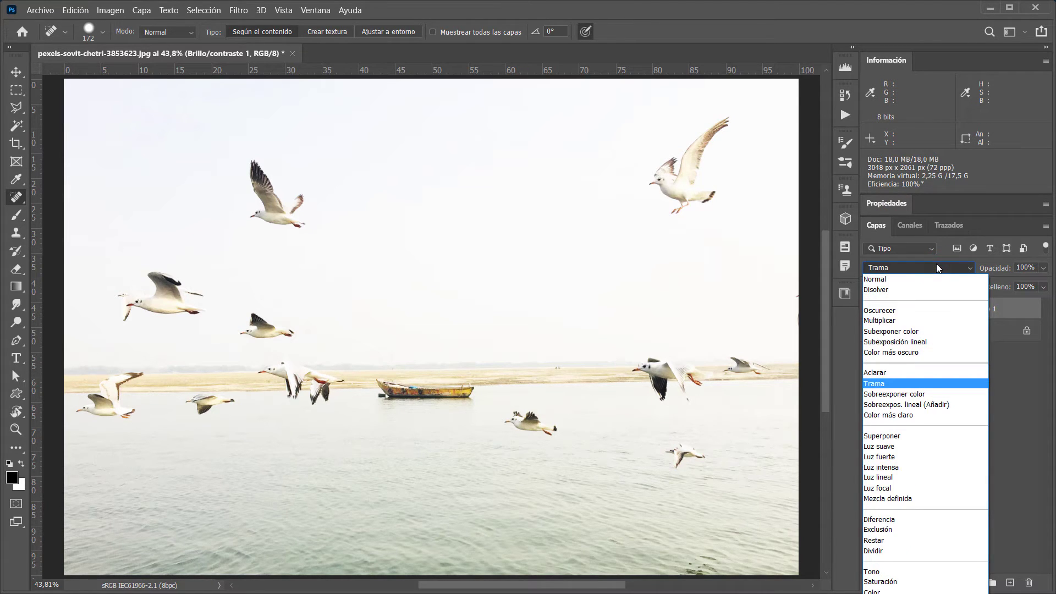
click(935, 263)
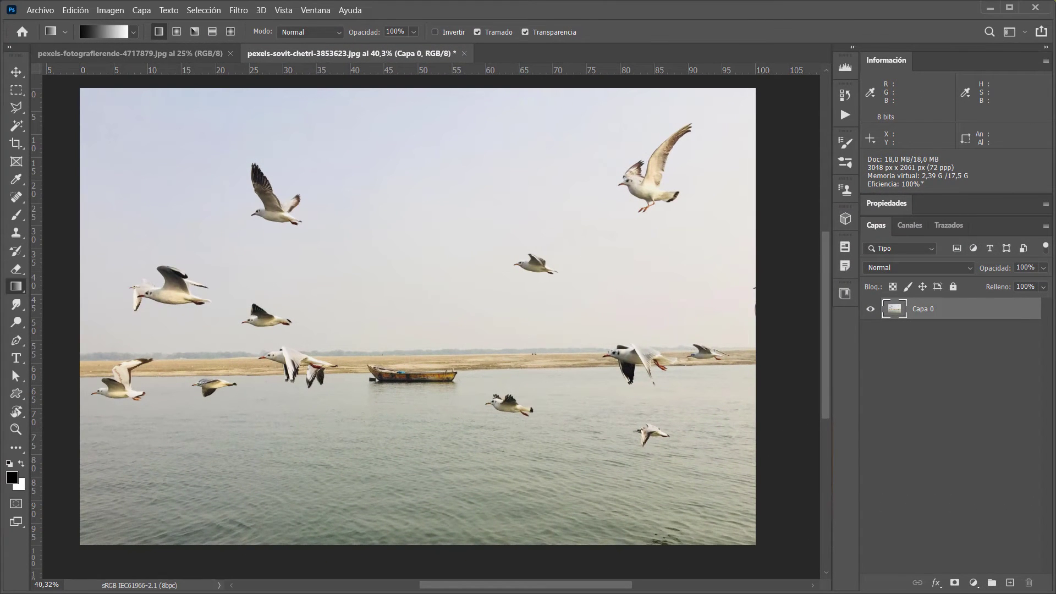
click(883, 266)
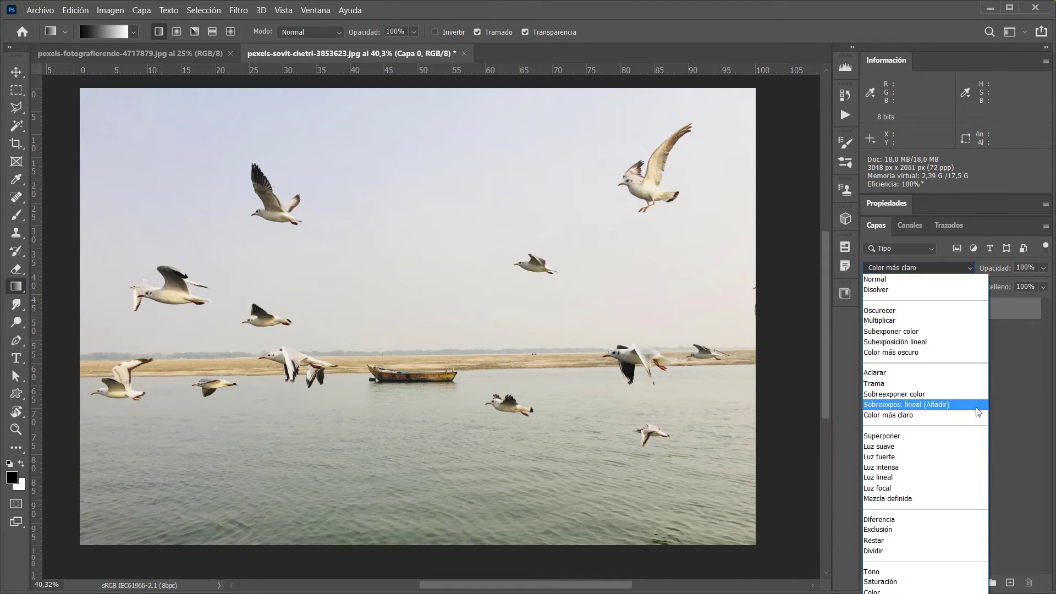
key(Escape)
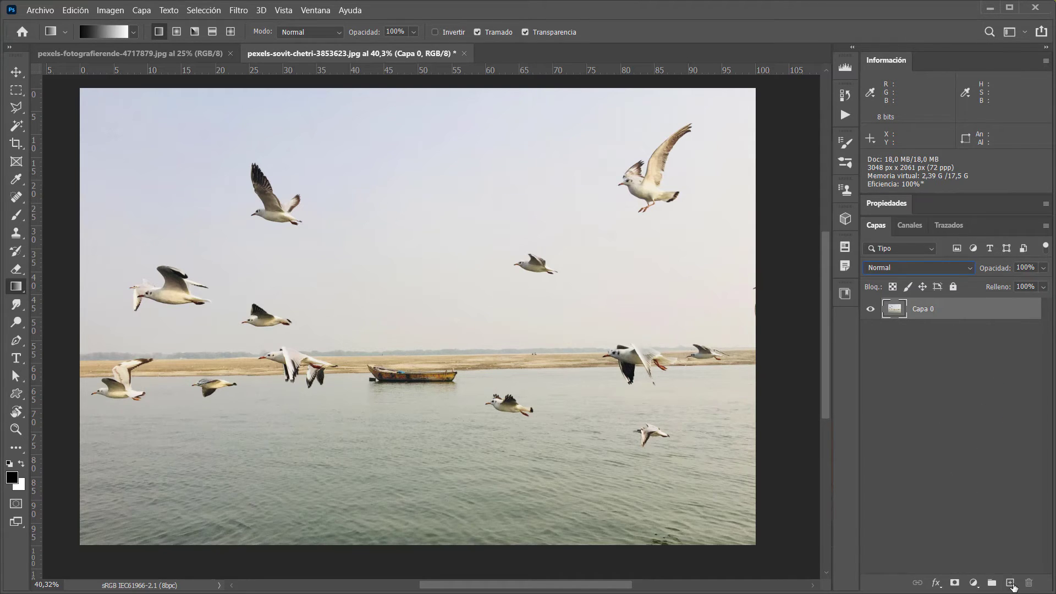
Add a new layer, Capa 1, filled with 50% gray.
click(1009, 582)
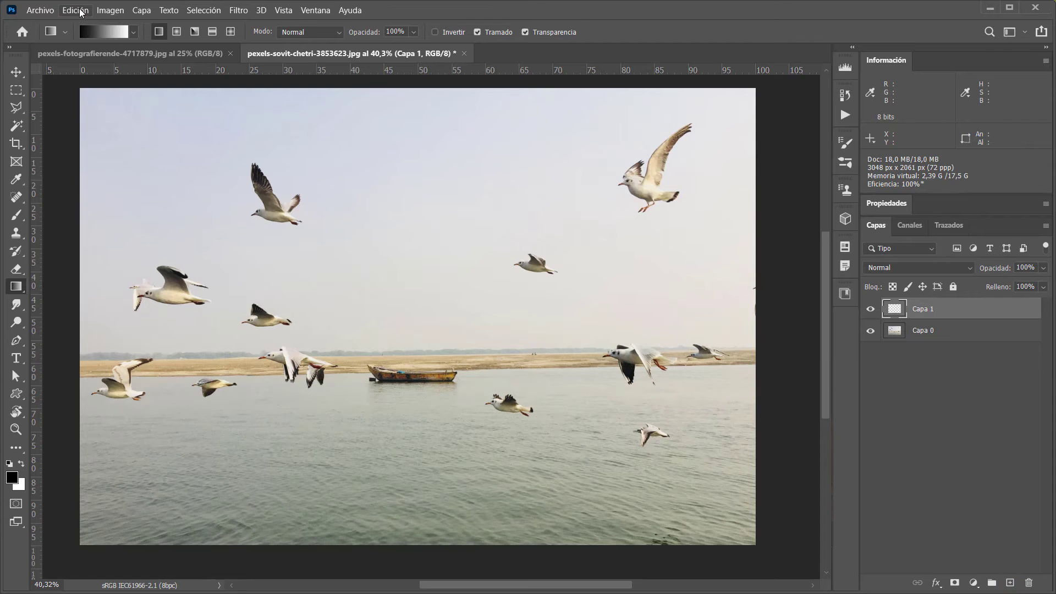
click(79, 9)
click(105, 209)
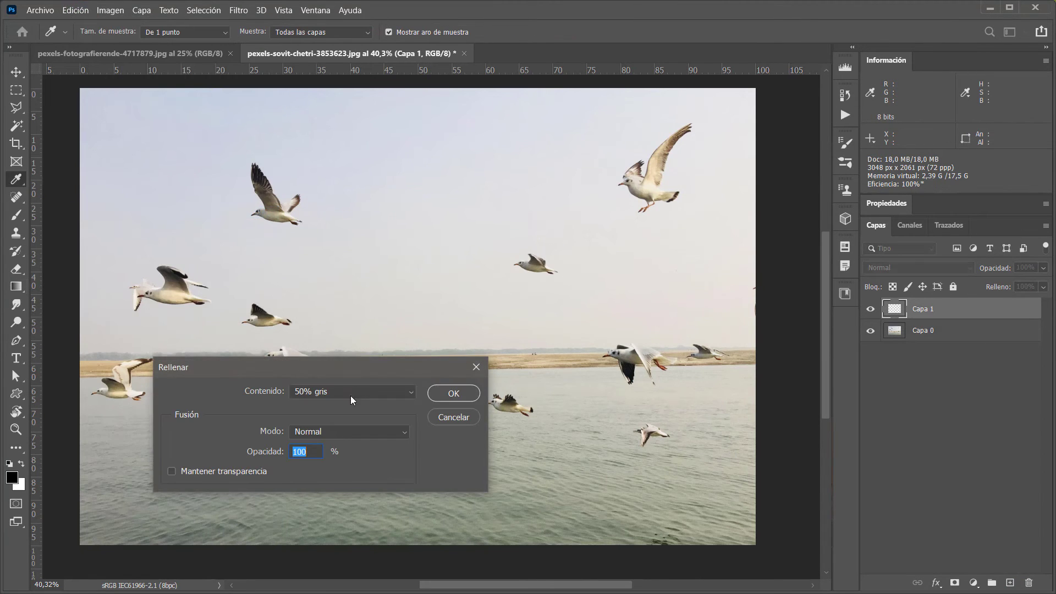
click(330, 394)
click(453, 393)
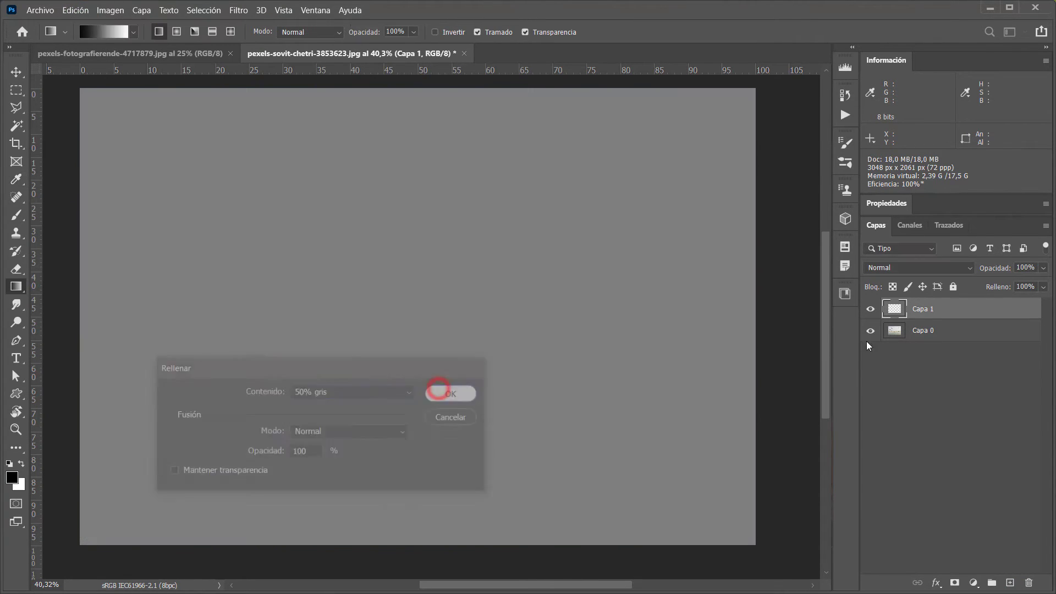
Preview Capa 1 in Superponer mode, then set it back to Normal blending.
click(887, 264)
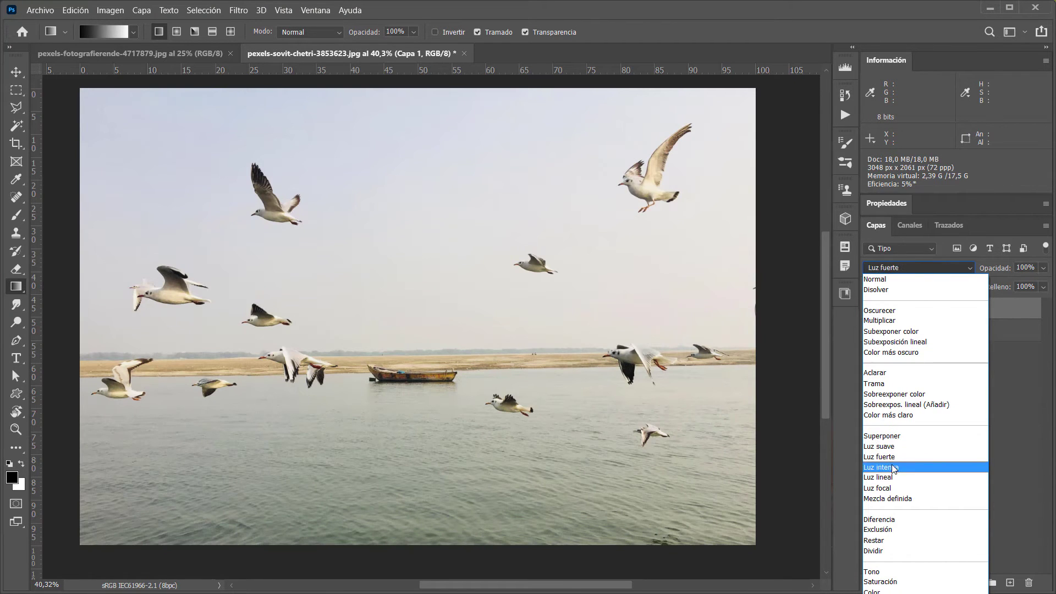
click(891, 438)
click(870, 313)
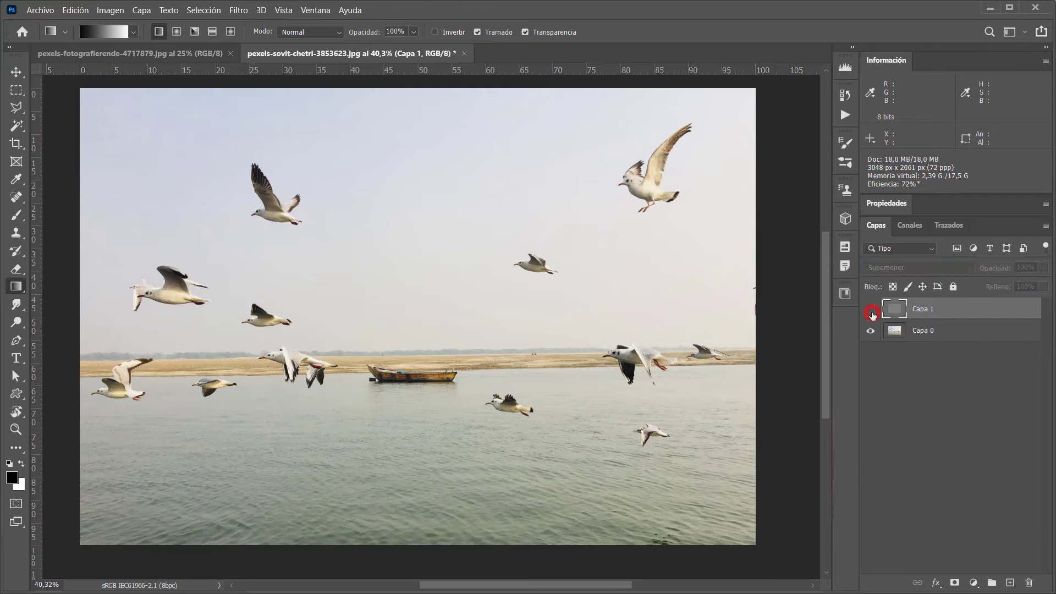
click(870, 313)
click(871, 313)
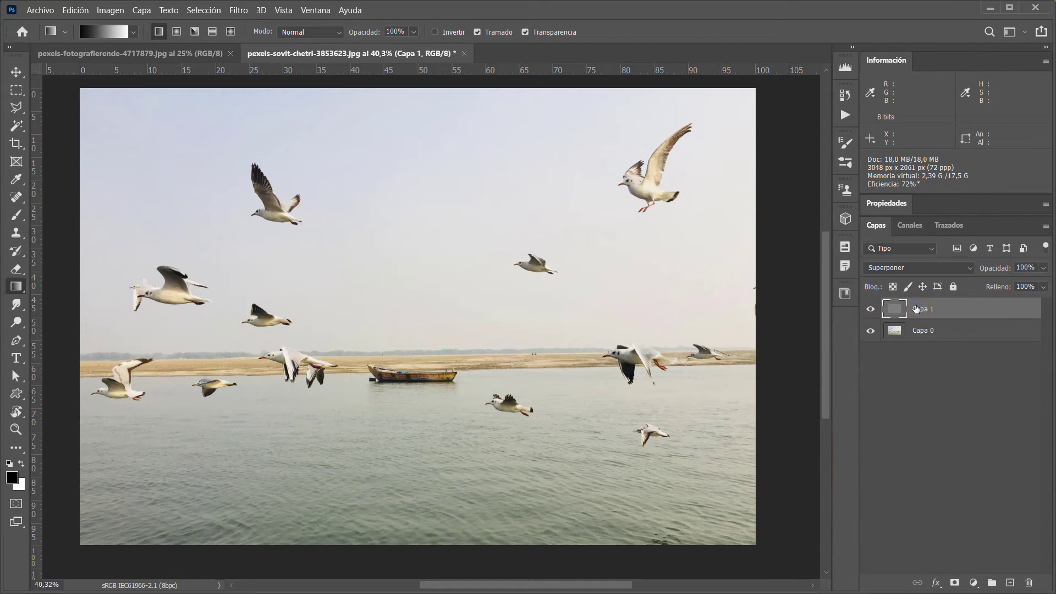
click(899, 266)
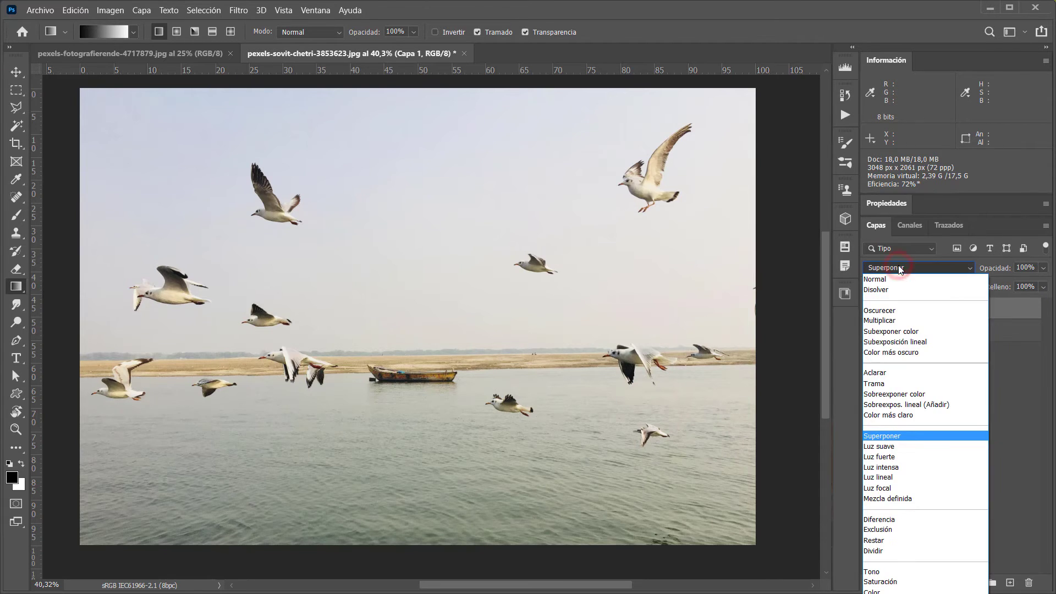
click(896, 279)
click(935, 308)
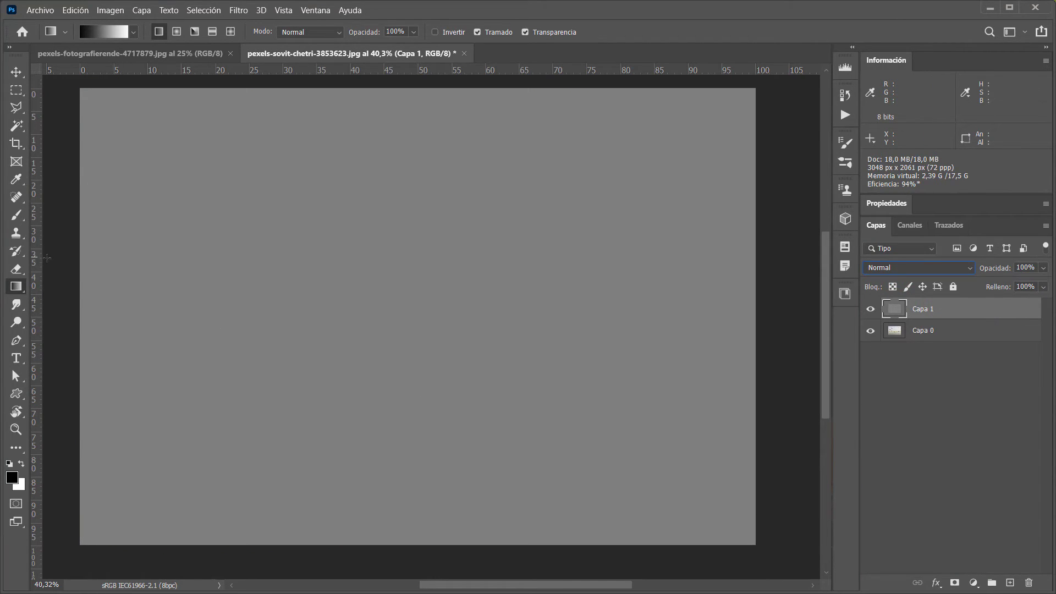
Draw a left-to-right black-to-white gradient on Capa 1 and marquee its dark left part.
drag(85, 300, 749, 302)
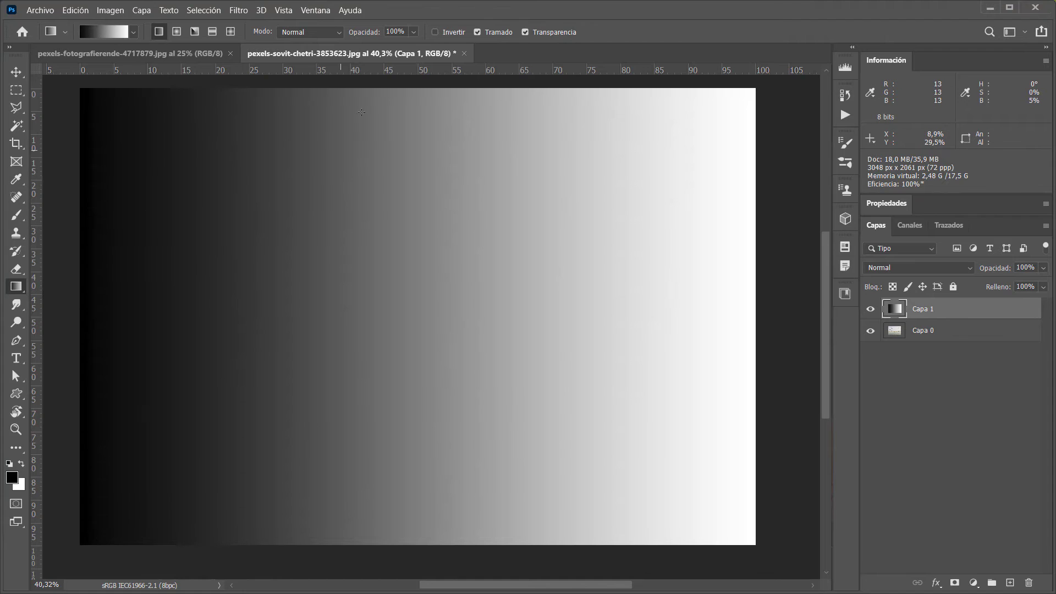
click(16, 90)
drag(69, 83, 399, 513)
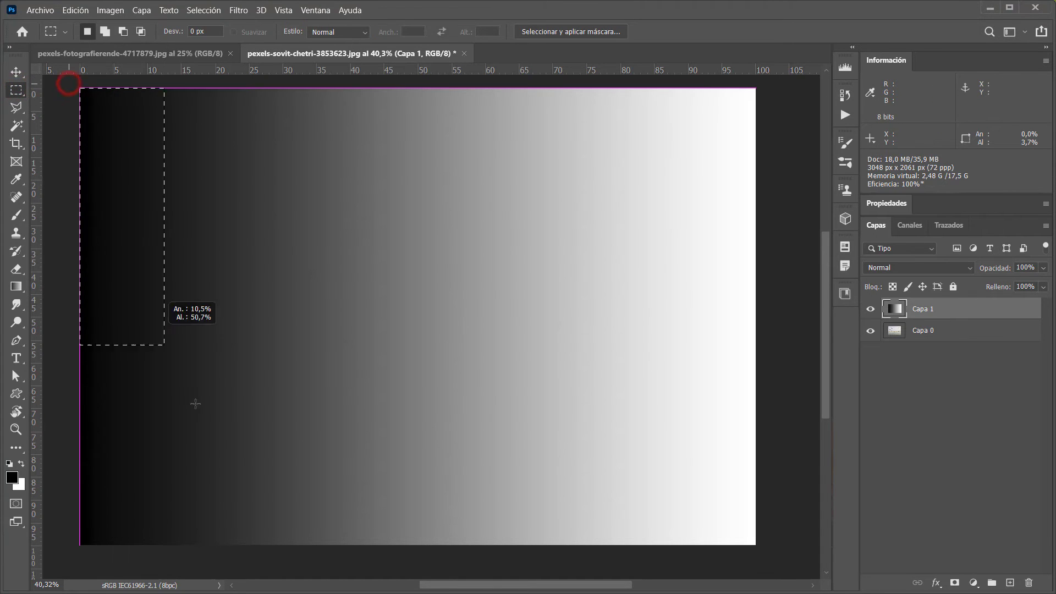
click(403, 337)
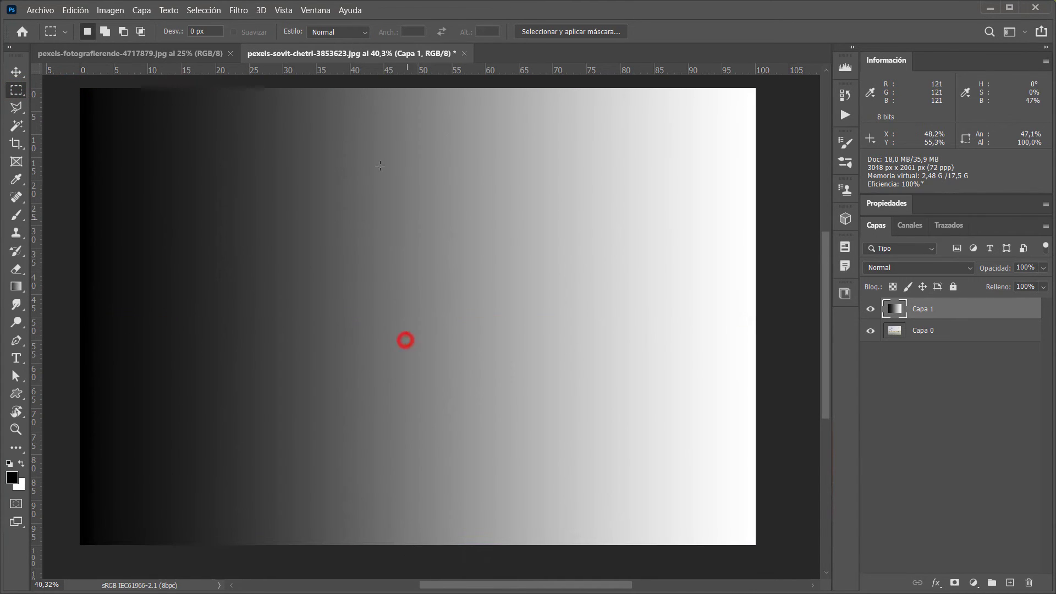
Mark narrow vertical strips over the gradient's mid-grey band, then deselect.
mouse_move(377, 86)
mouse_down()
mouse_move(467, 577)
mouse_move(477, 578)
mouse_up()
click(417, 109)
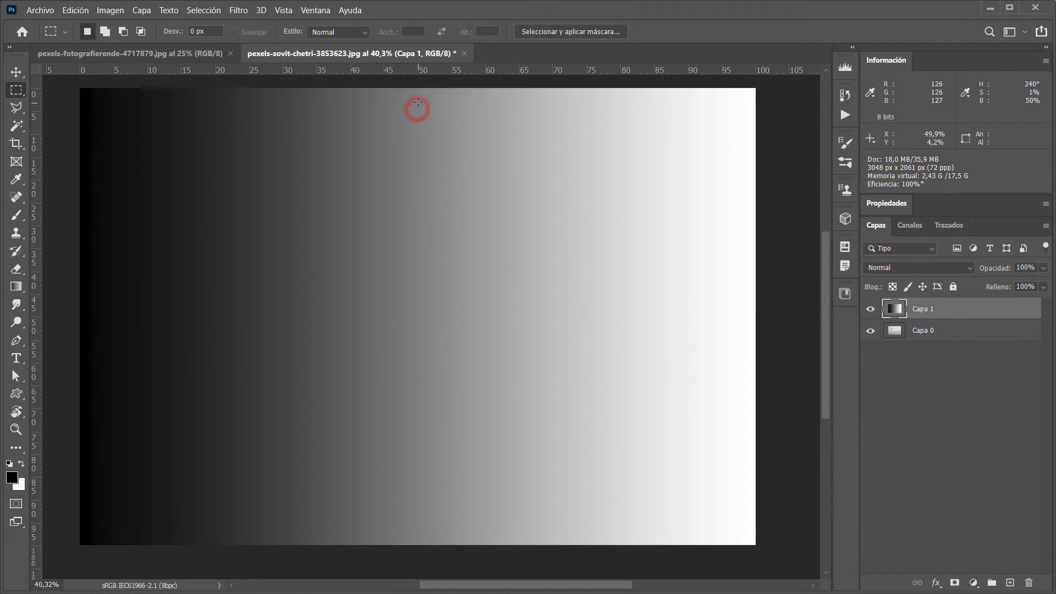
drag(421, 93, 423, 556)
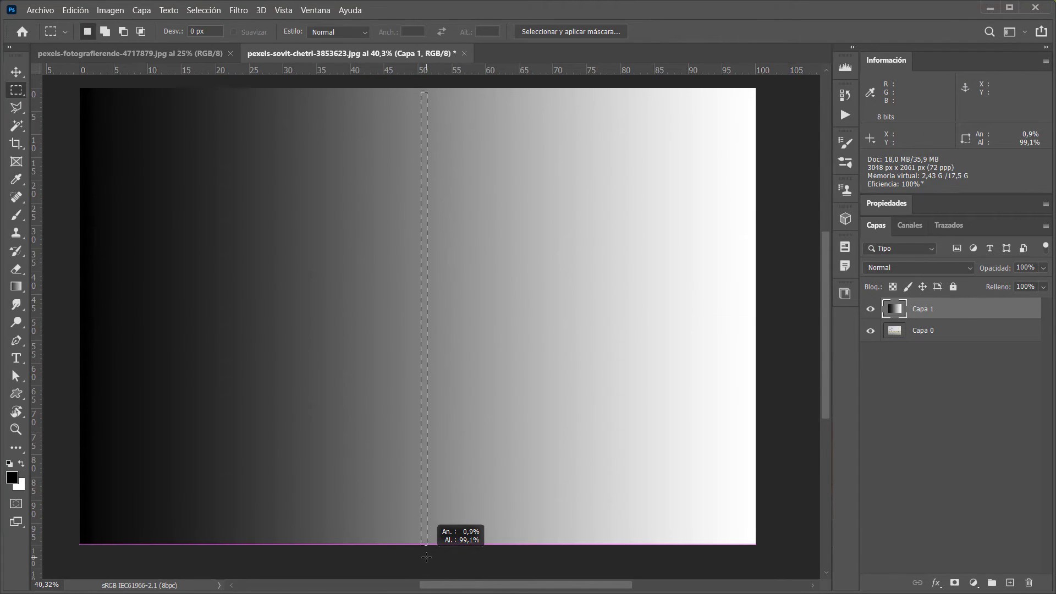
click(384, 287)
drag(369, 96, 451, 546)
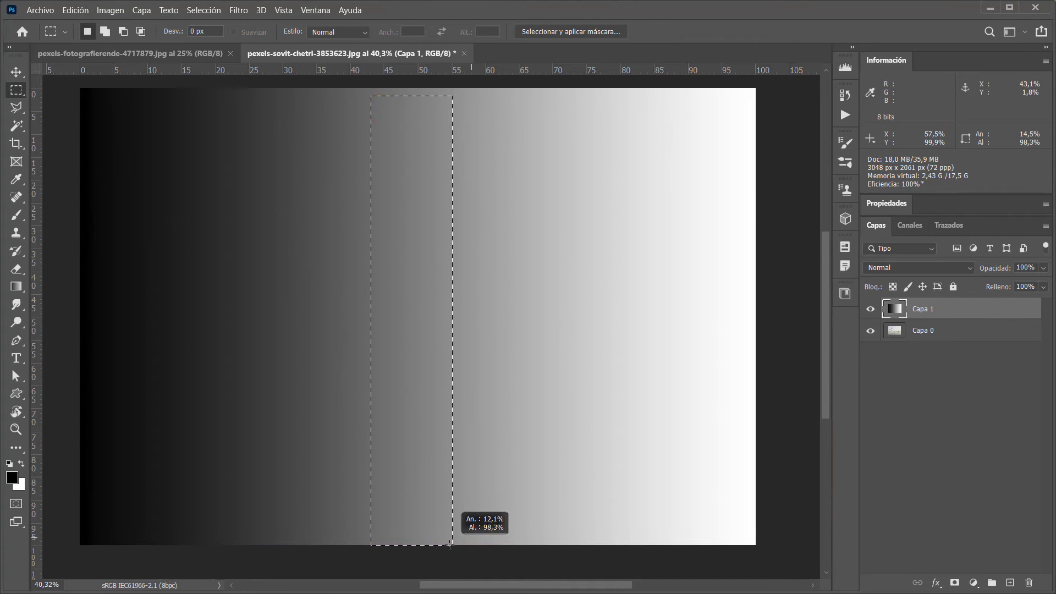
mouse_move(760, 87)
mouse_down()
mouse_move(650, 331)
mouse_move(439, 543)
mouse_up()
click(775, 312)
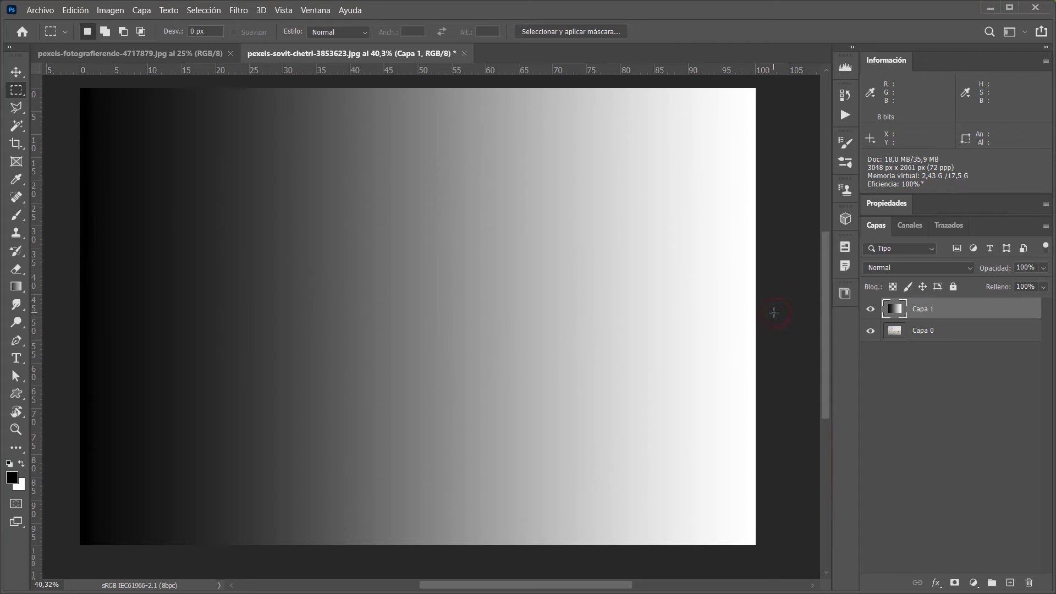
Preview blend modes on the gradient layer and apply Luz fuerte.
click(875, 267)
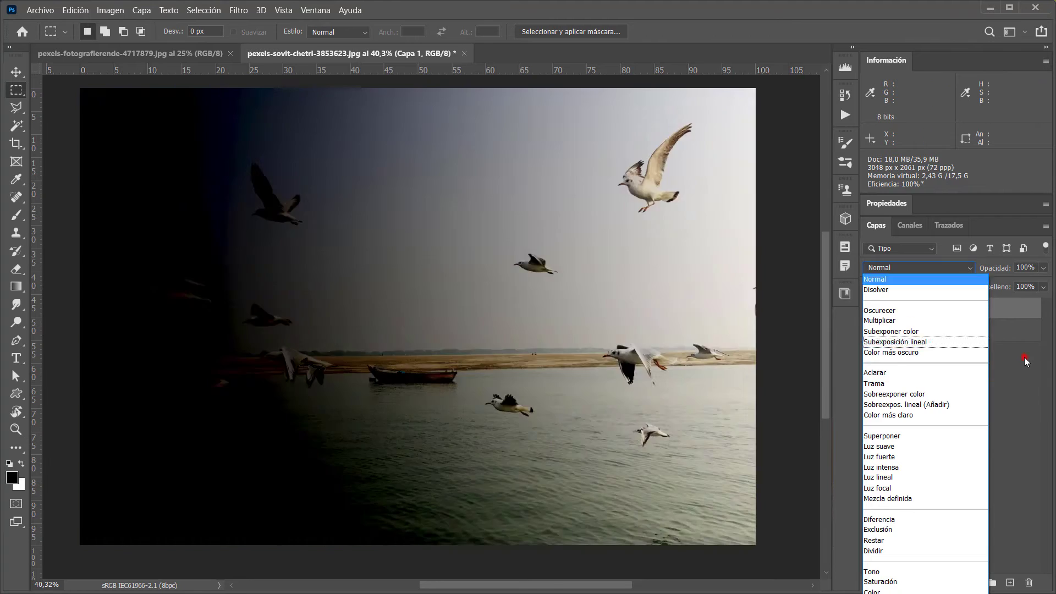
click(875, 278)
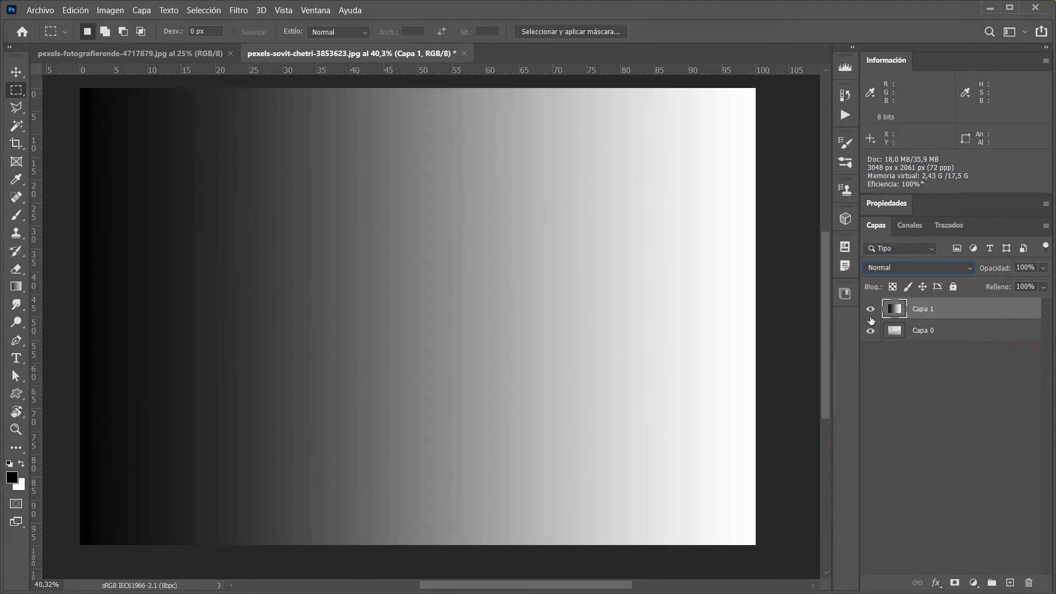
click(874, 267)
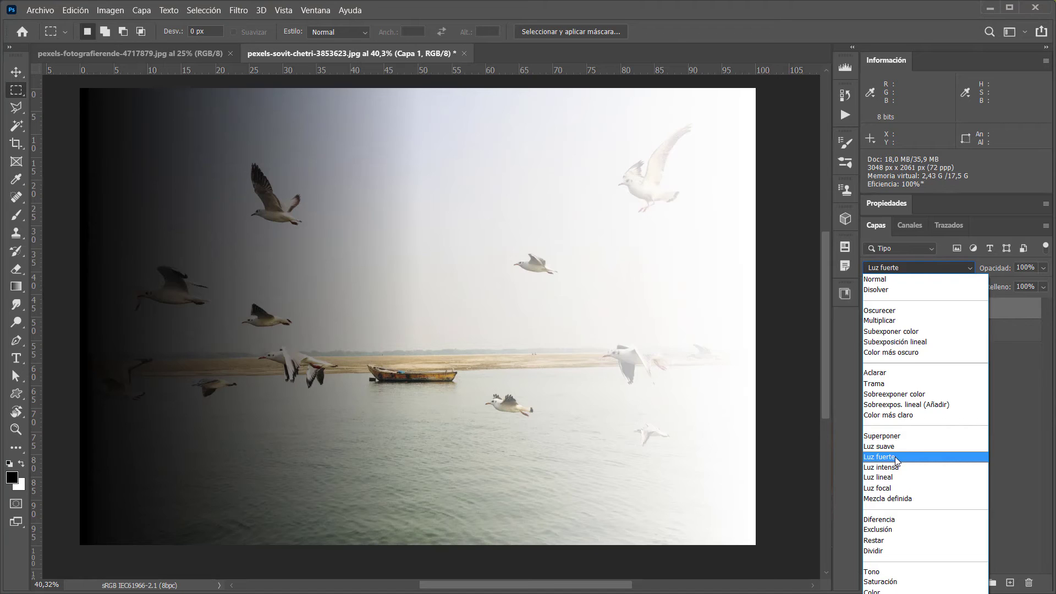
click(893, 456)
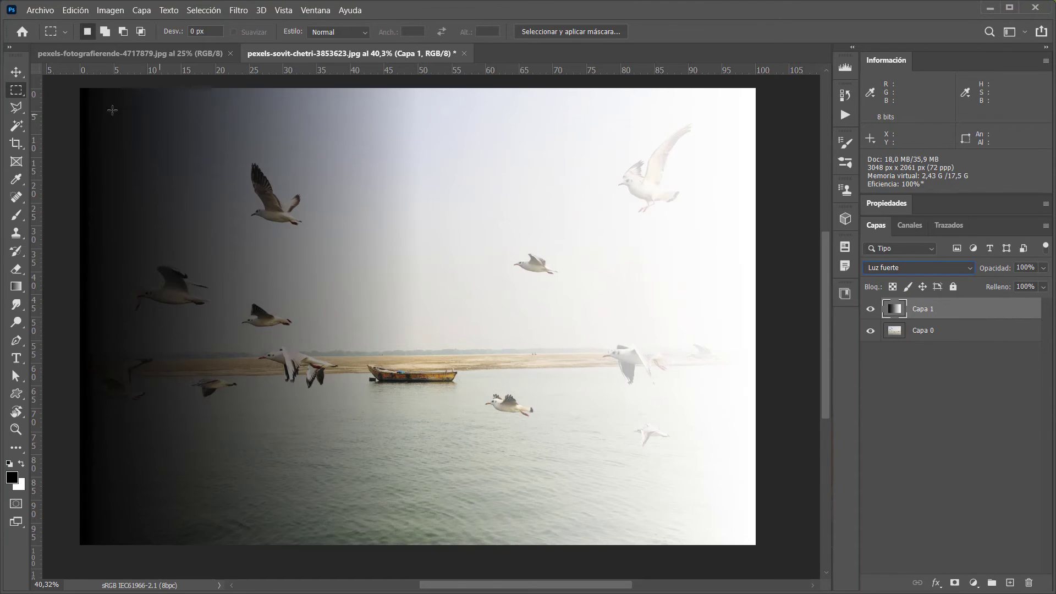
Select a mid-grey strip, toggle the gradient layer to compare, then deselect.
drag(386, 92, 445, 546)
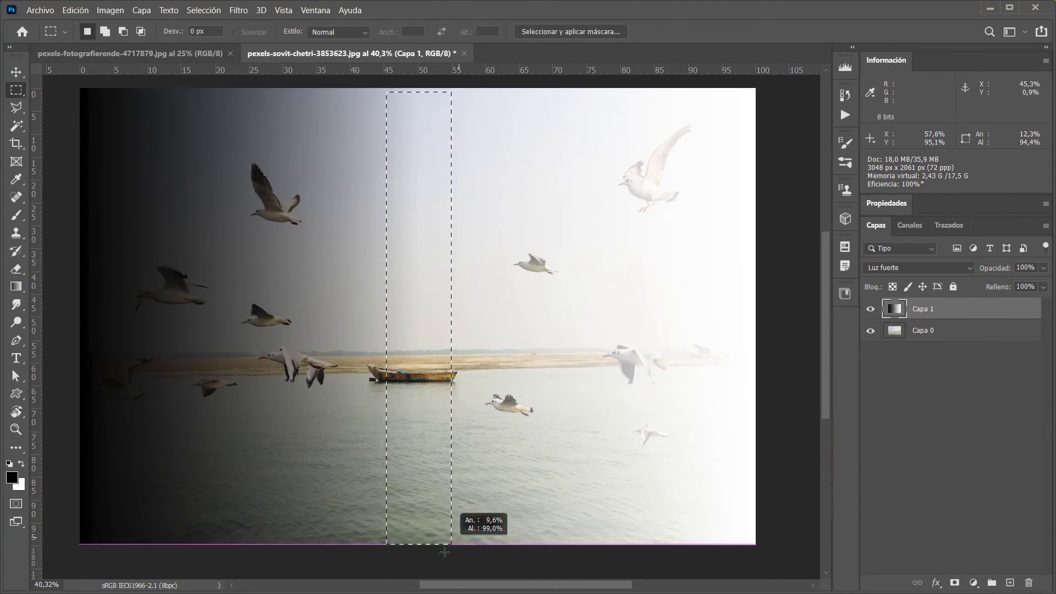
double_click(869, 310)
scroll(374, 380, up, 5)
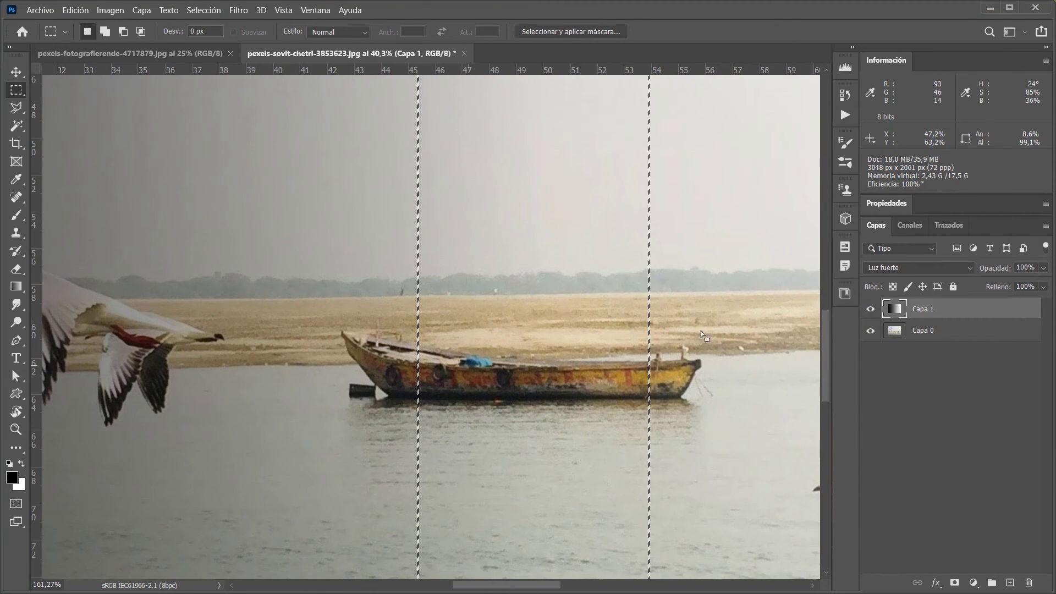
click(871, 309)
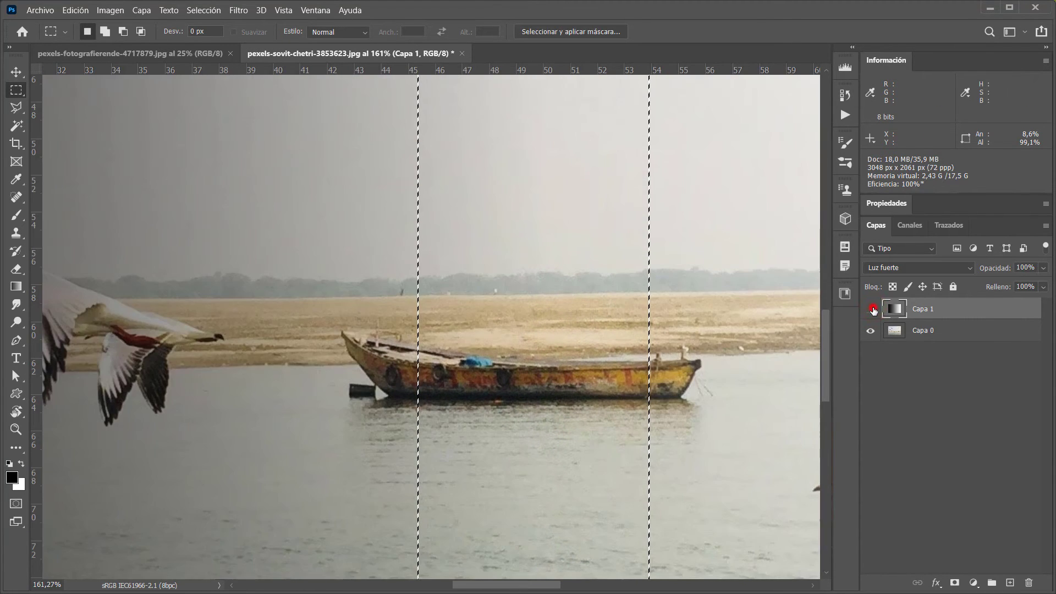
click(872, 309)
scroll(649, 377, down, 2)
scroll(644, 390, down, 2)
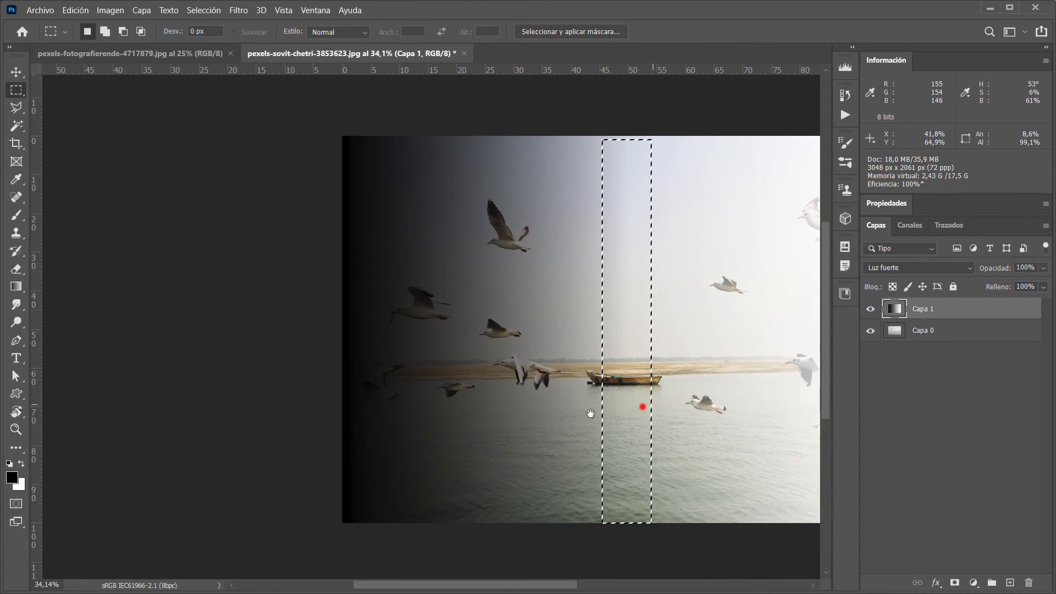
scroll(641, 405, down, 1)
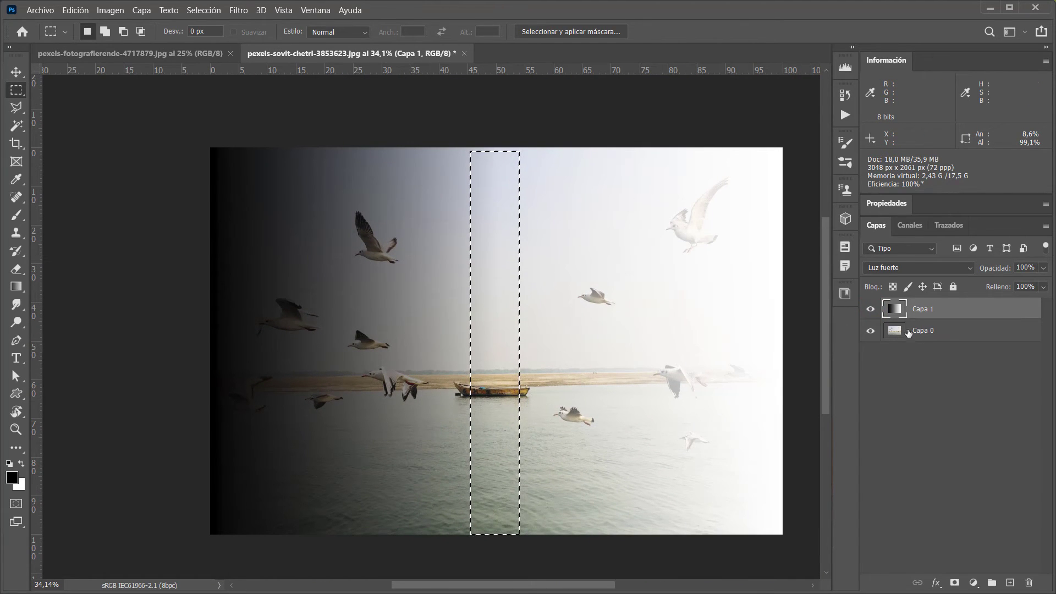
key(ctrl+d)
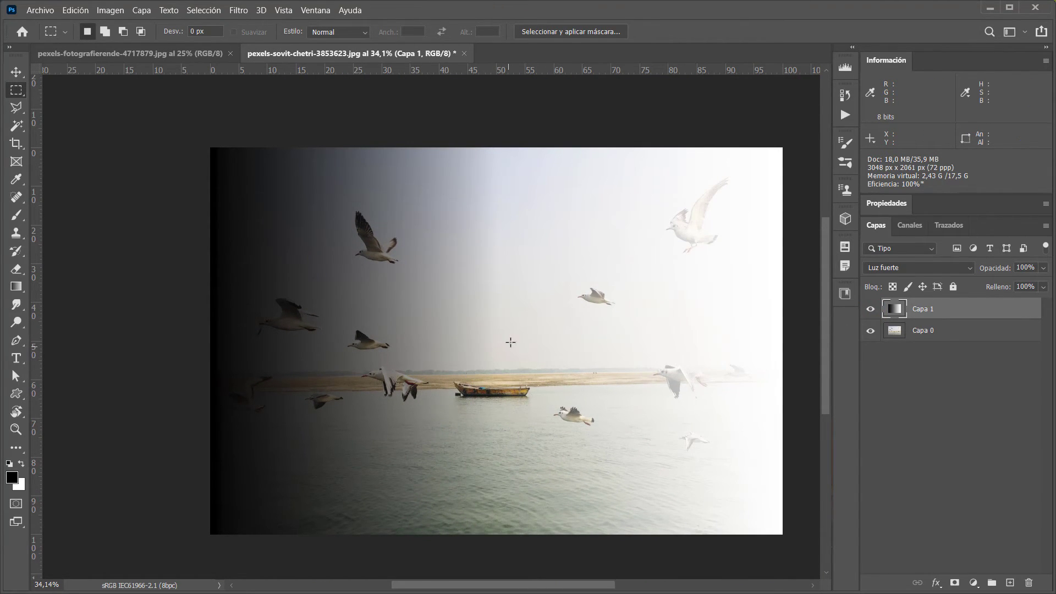
Compare with the photo layer hidden, then blend the gradient layer in Superponer mode.
click(870, 331)
click(869, 331)
click(869, 331)
click(885, 269)
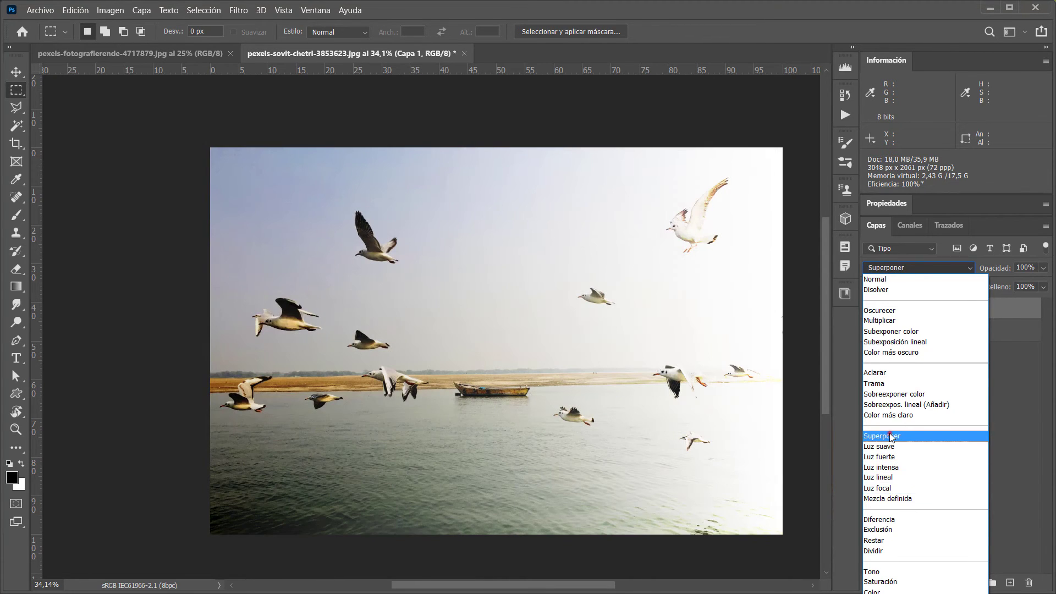
click(890, 437)
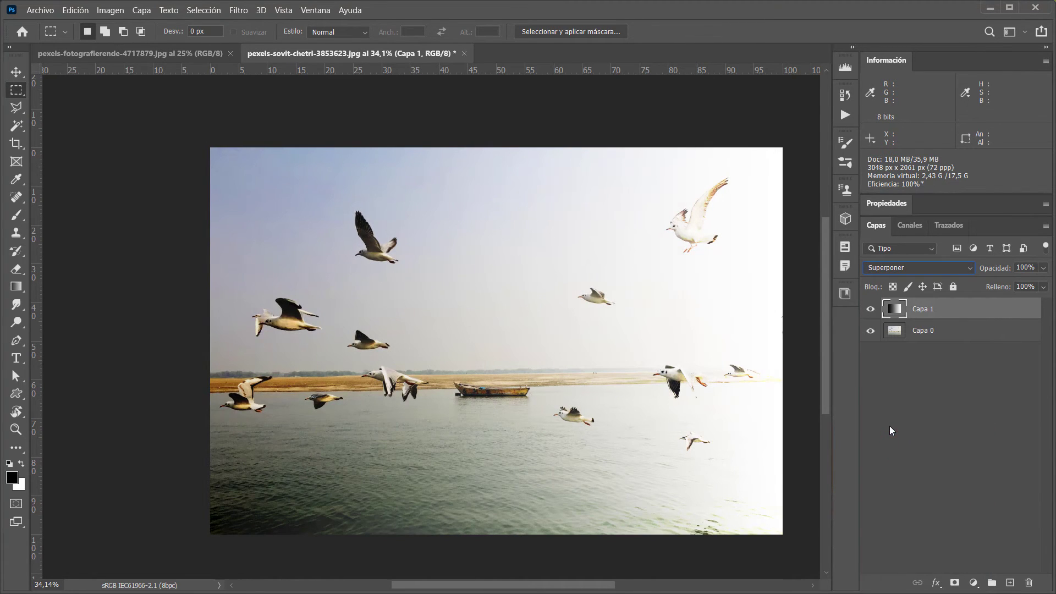
Deselect the gradient layer and bring up the pexels-fotografierende daisy-face portrait document.
click(923, 392)
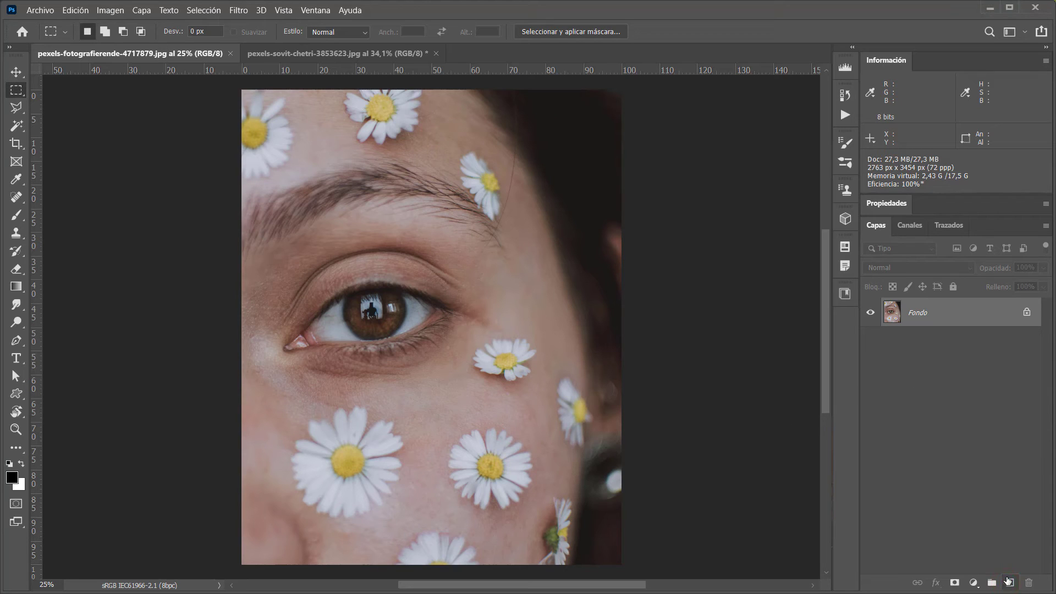
Add a new layer, open the Fill settings and cancel, then delete that layer.
click(1009, 582)
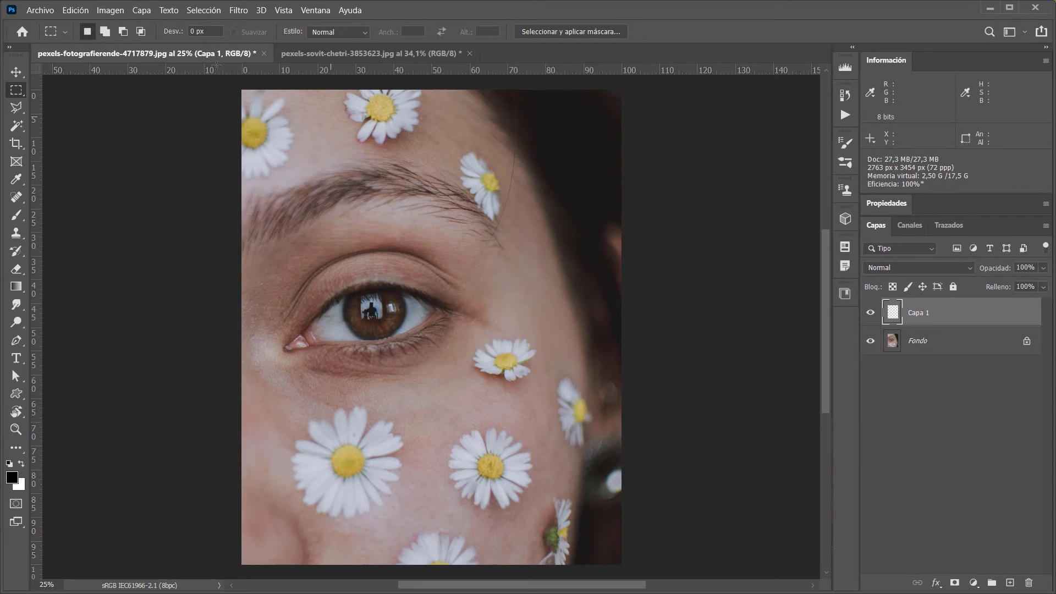
click(75, 10)
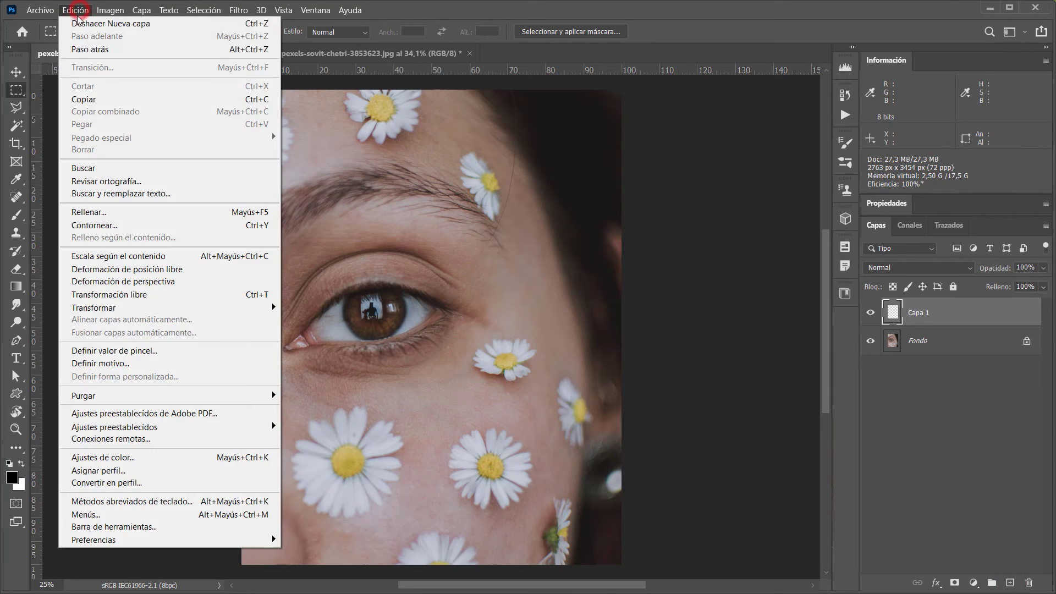
click(110, 213)
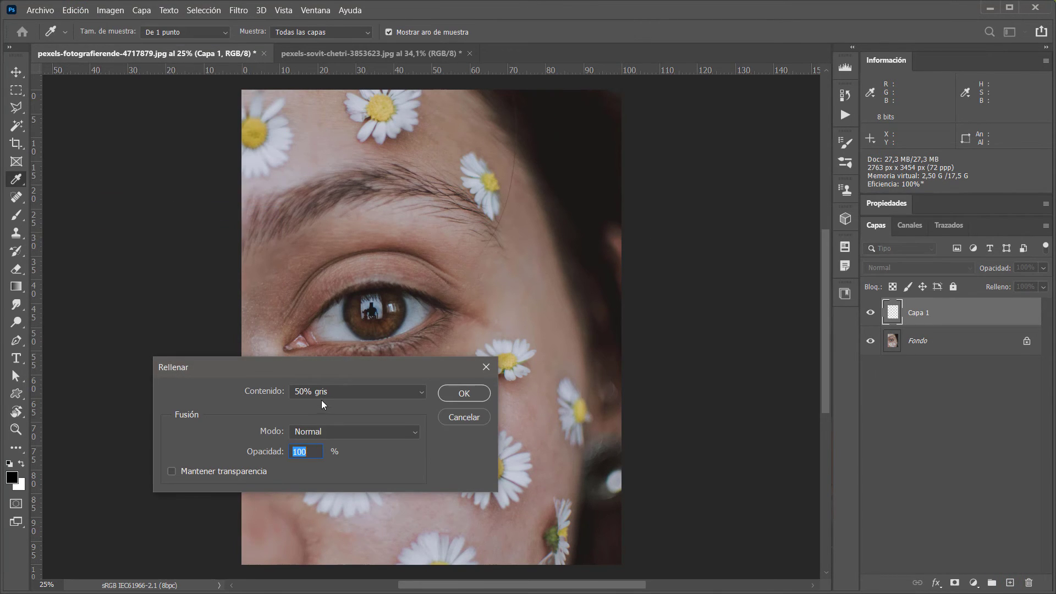
click(463, 417)
key(m)
drag(945, 318, 1027, 583)
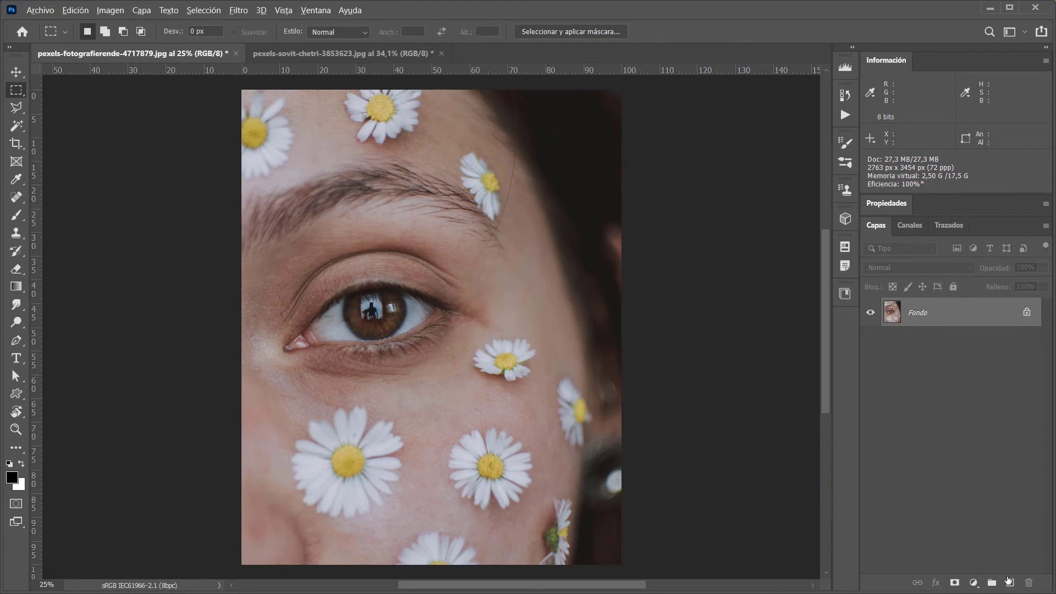
Make a Luz suave 50% gray layer, delete it, then add empty layer Capa 1.
alt+click(1009, 583)
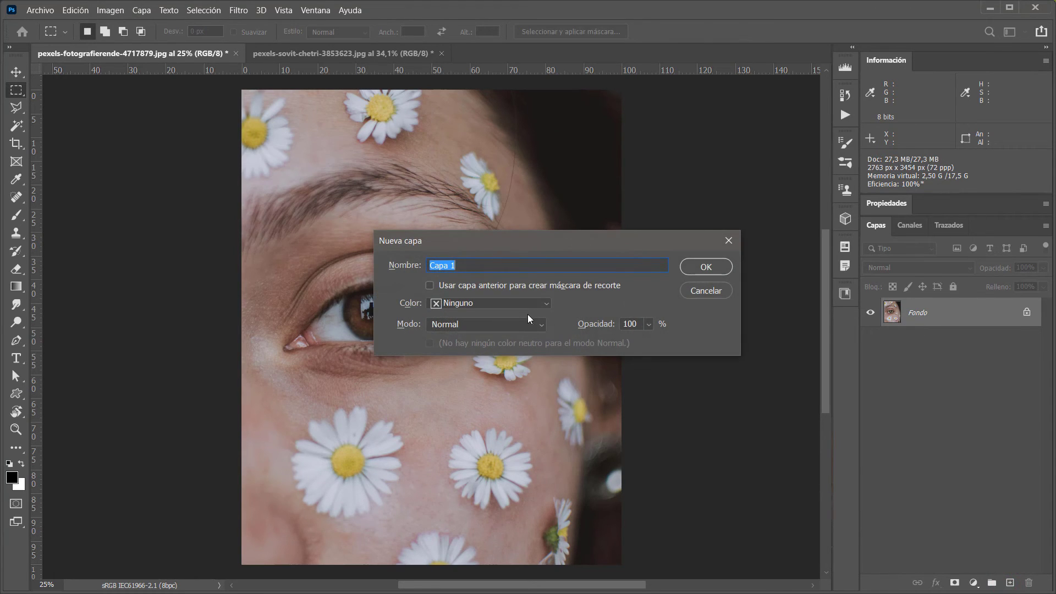
click(517, 328)
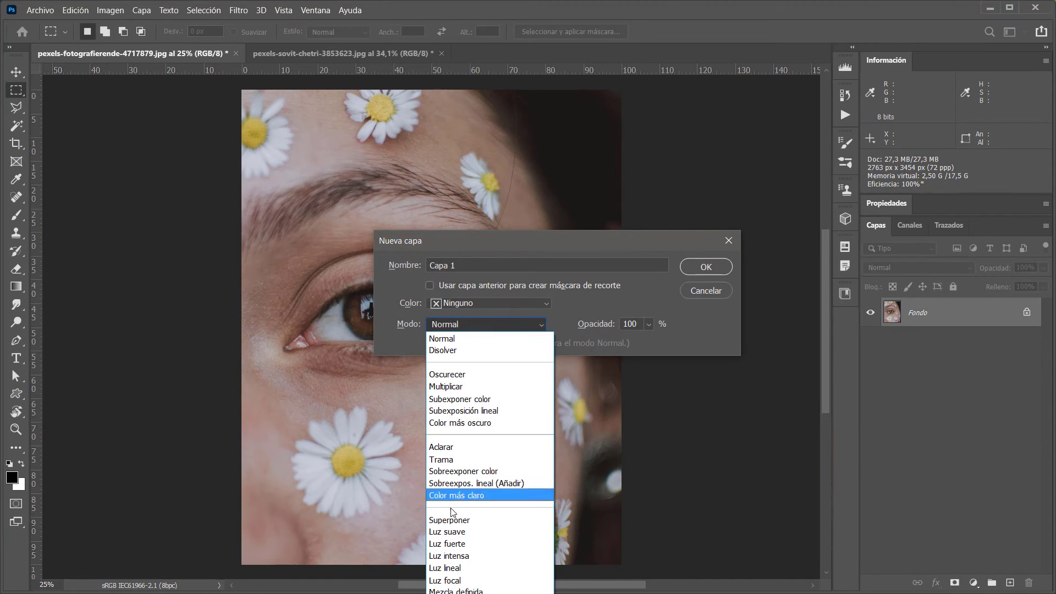
click(461, 532)
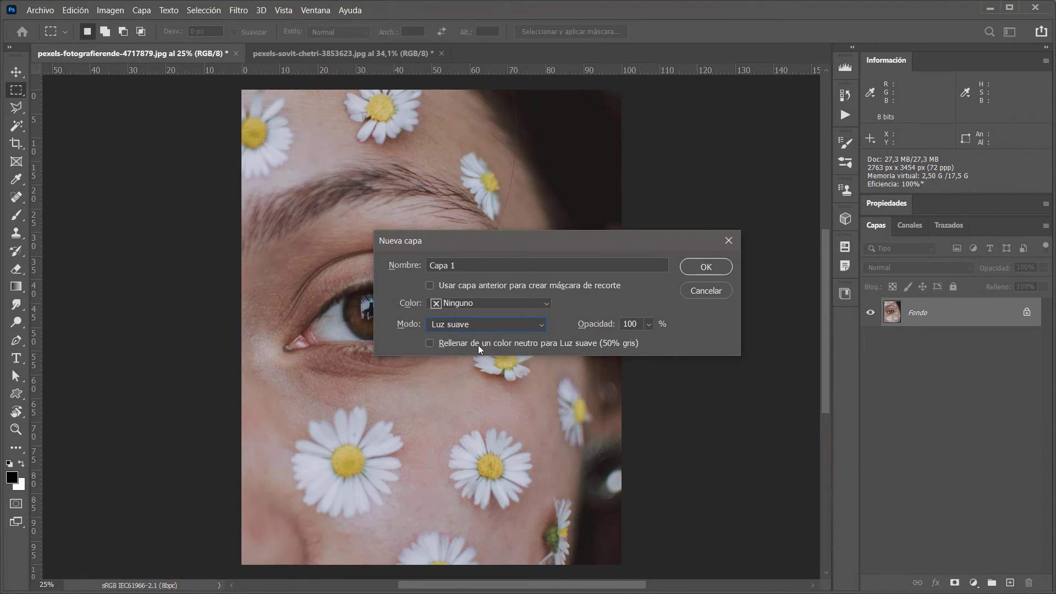
click(619, 343)
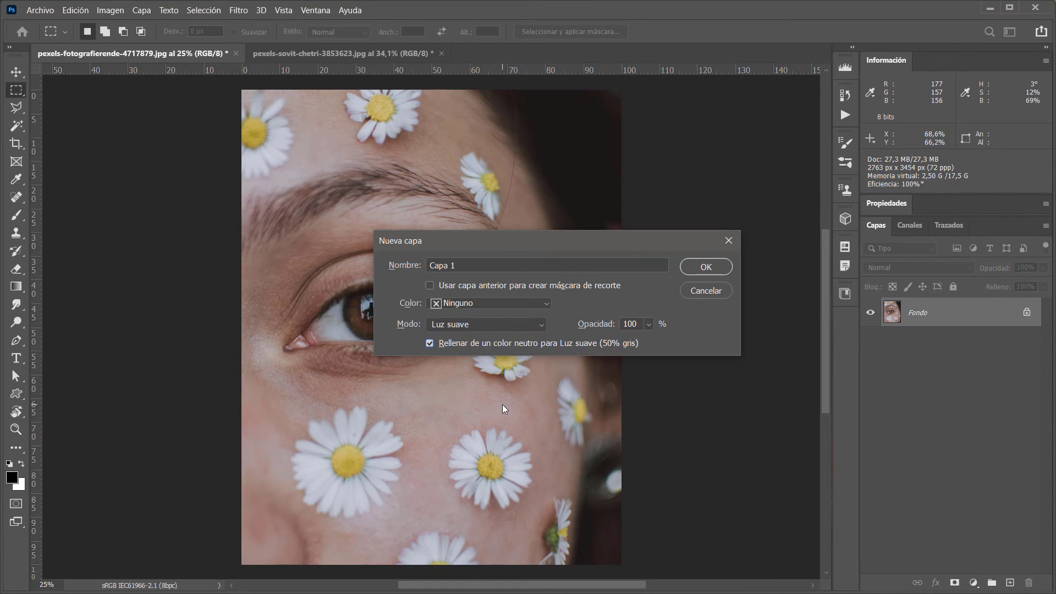
click(686, 267)
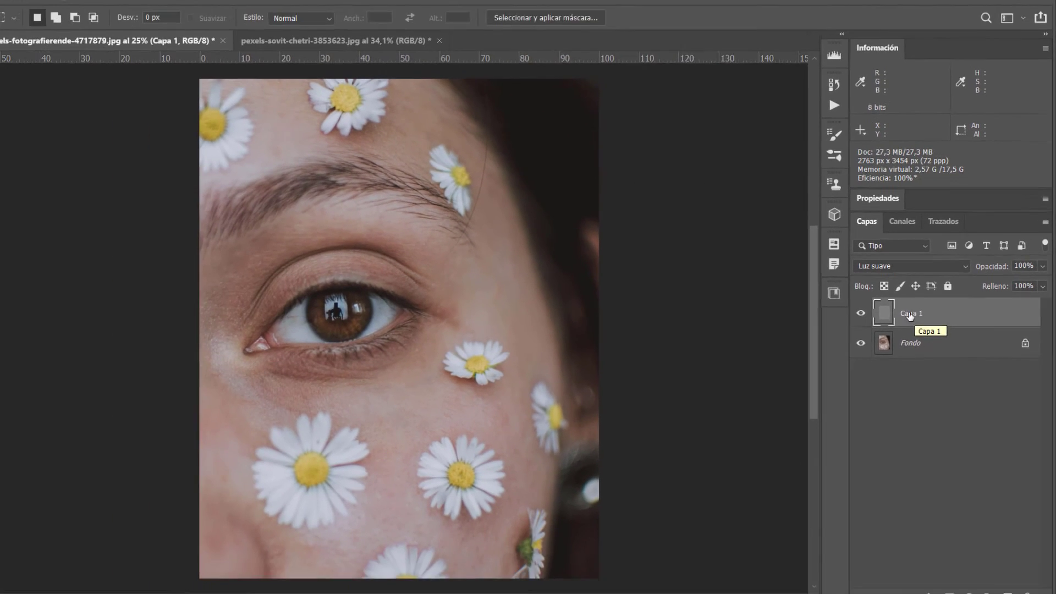
drag(694, 351, 1028, 582)
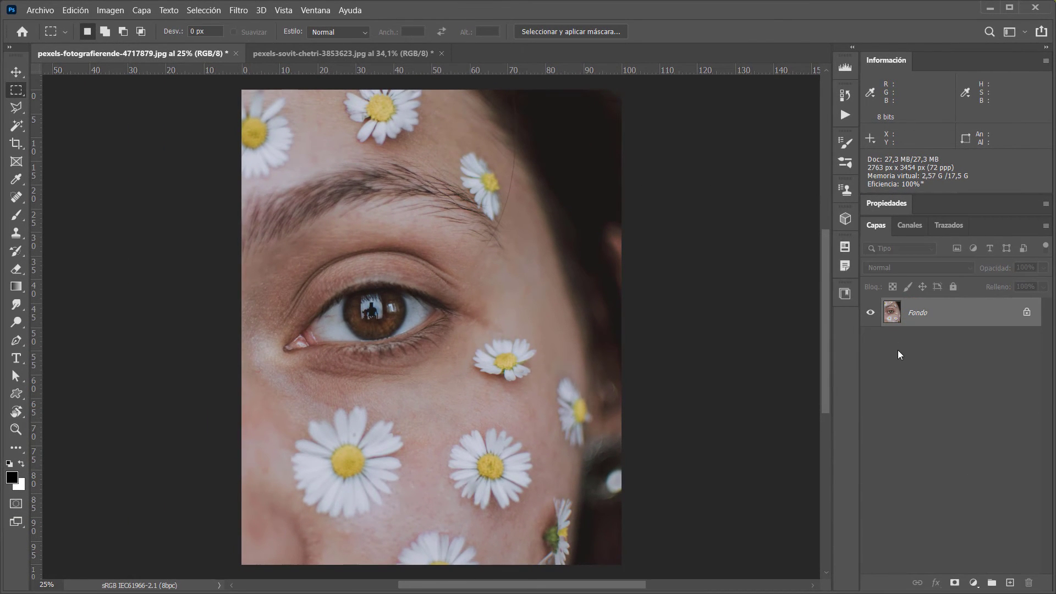
click(1009, 583)
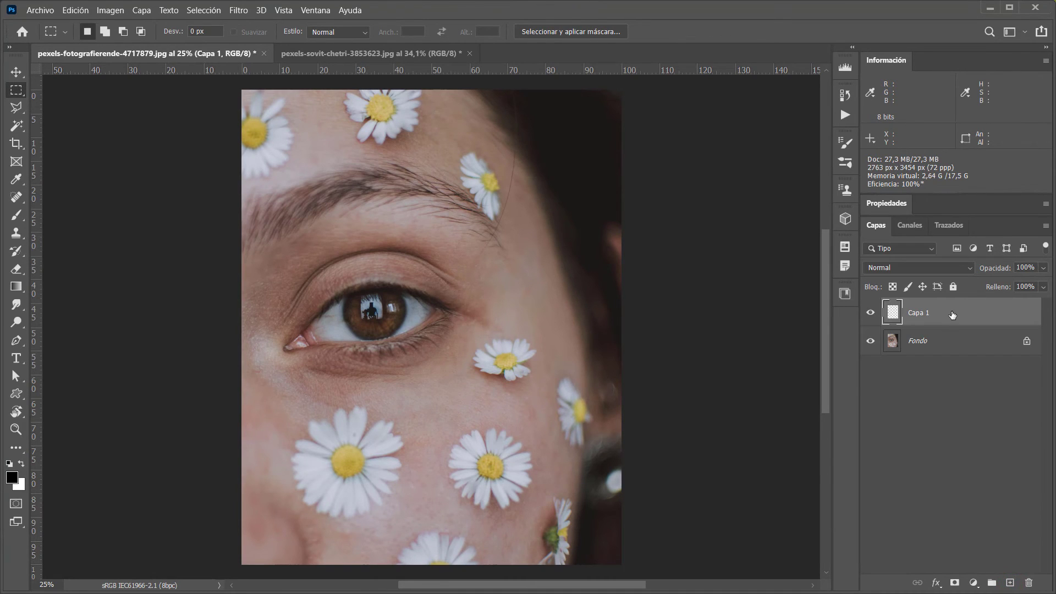
Fill Capa 1 with 50% gris via Edición > Rellenar and blend it in Luz suave.
click(78, 13)
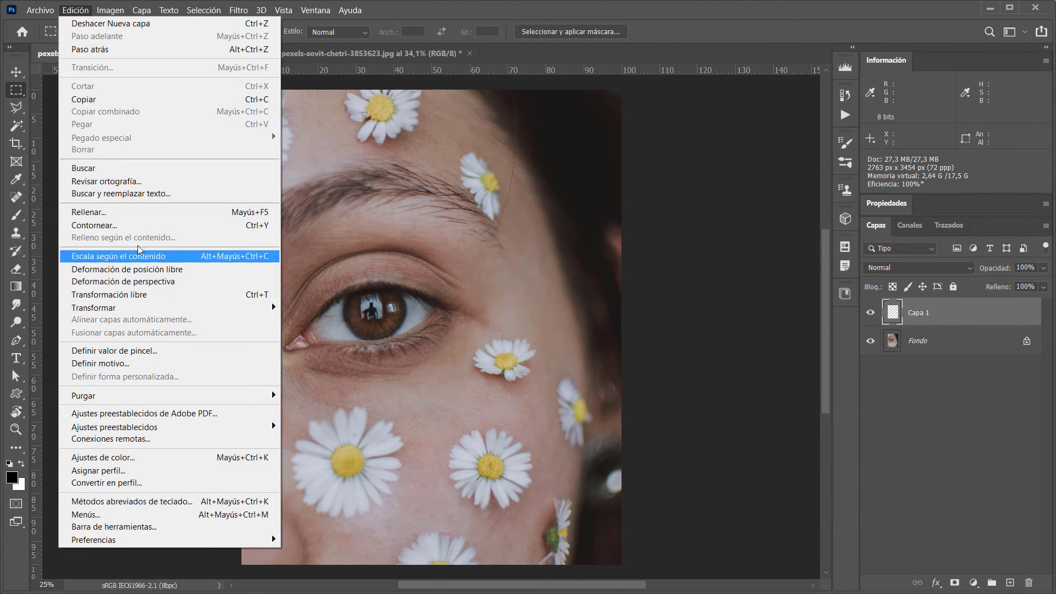
click(143, 212)
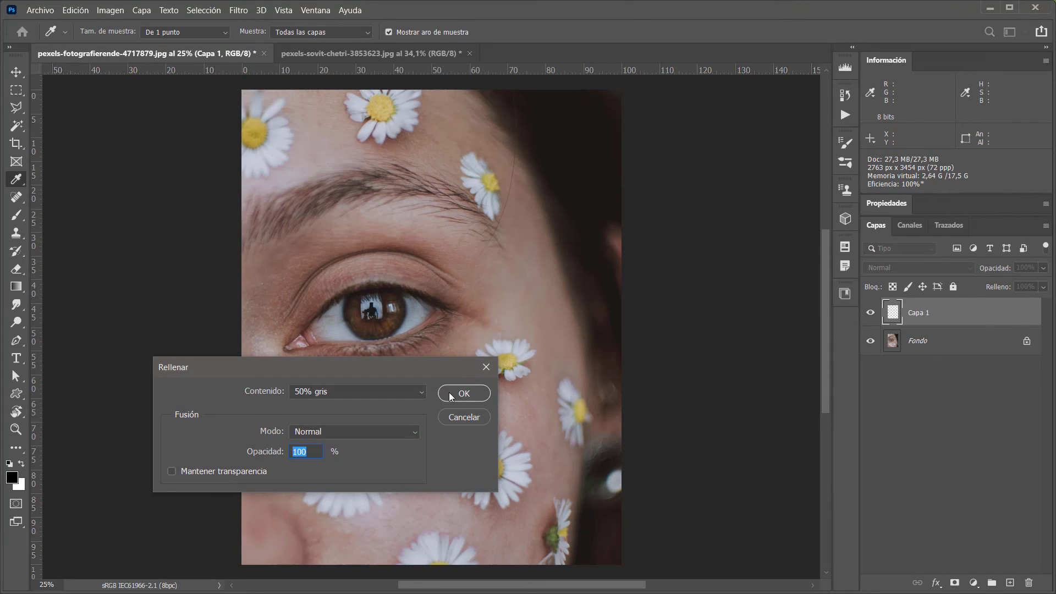
click(463, 394)
key(m)
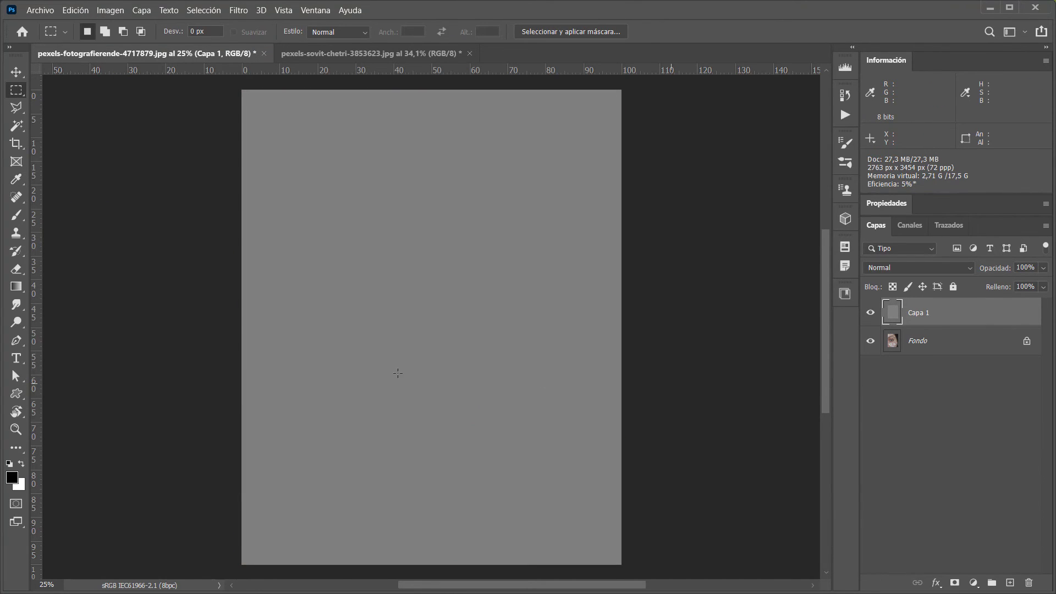
click(871, 312)
click(886, 267)
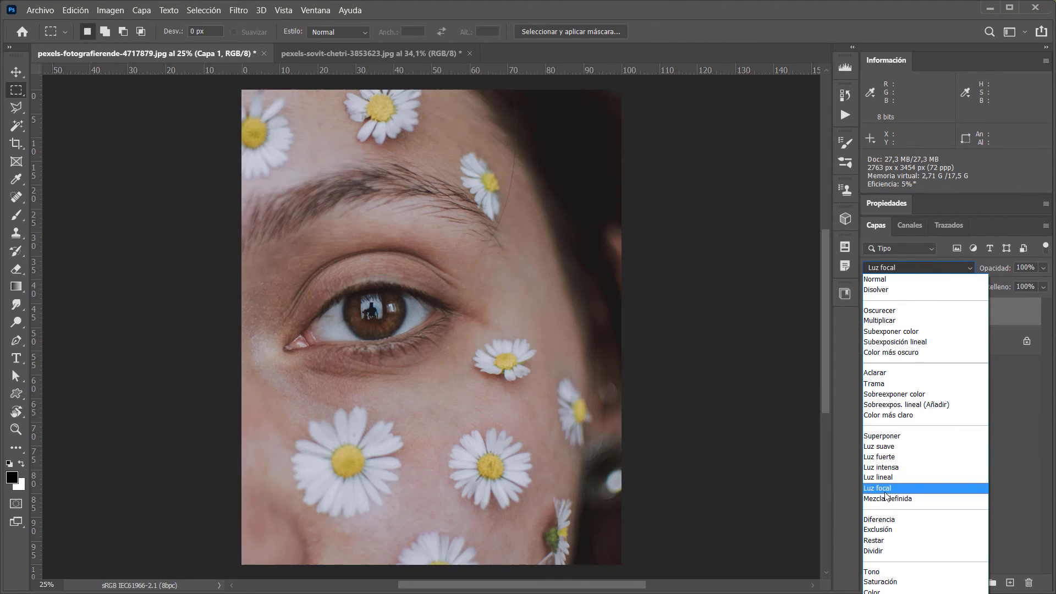
click(882, 447)
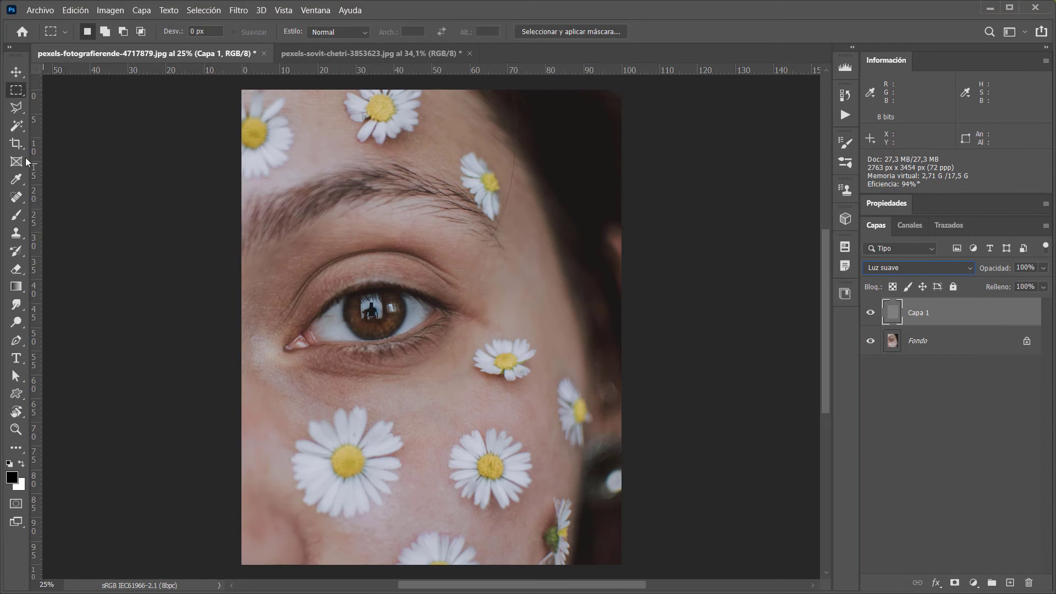
Paint black down the cheek with an enlarged brush; undo a trial white cheek stroke.
click(16, 215)
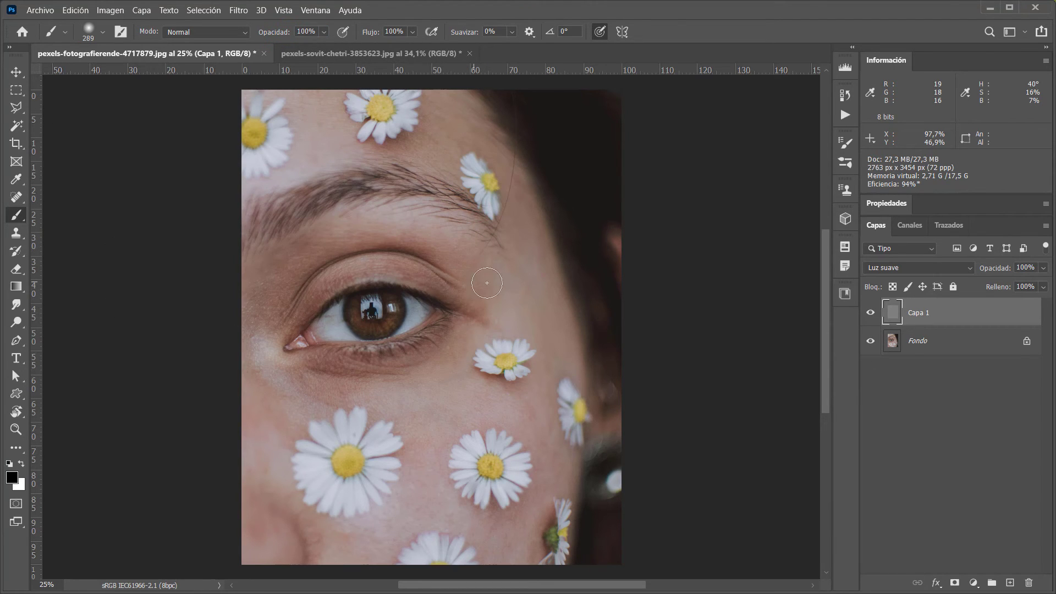
key(bracketright)
mouse_move(481, 264)
mouse_down()
mouse_move(530, 418)
mouse_move(531, 544)
mouse_move(471, 259)
mouse_move(476, 312)
mouse_up()
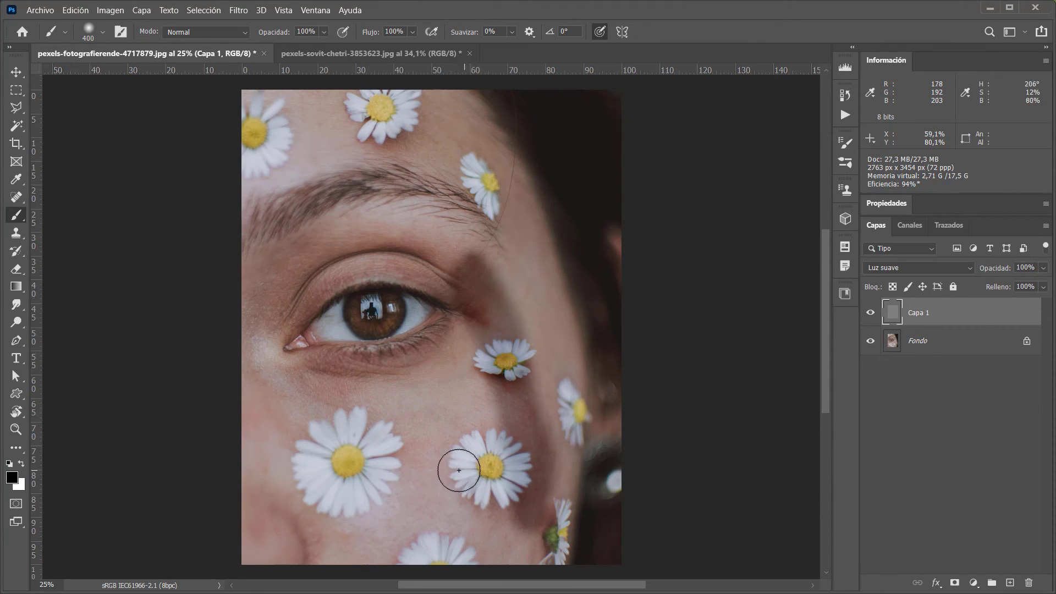
key(x)
mouse_move(478, 450)
mouse_down()
mouse_move(498, 506)
mouse_move(516, 518)
mouse_up()
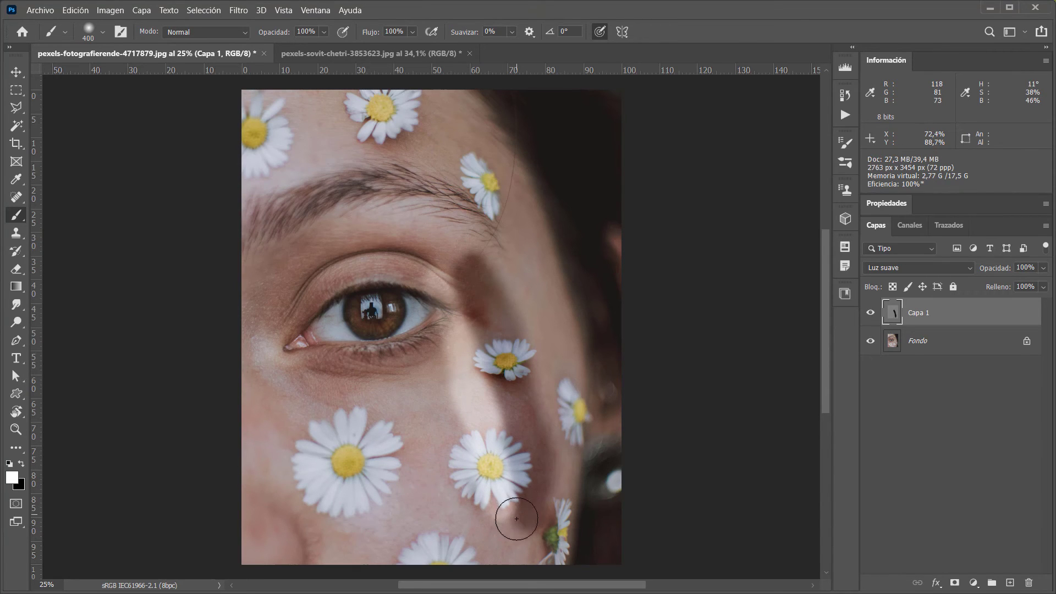
key(ctrl+z)
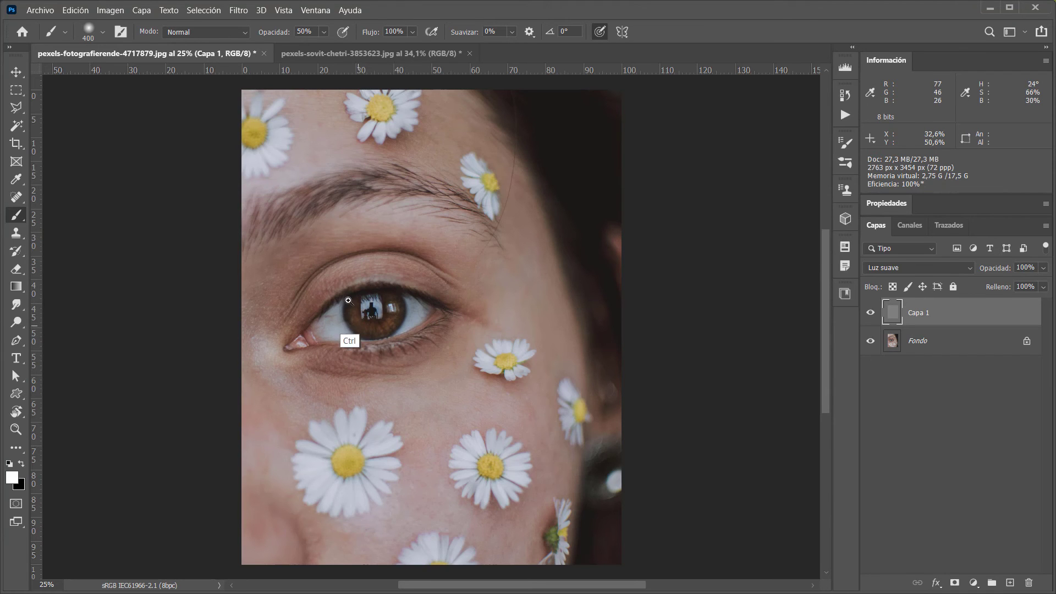
Brighten the lower iris in white, then darken the inner corner and eyelid creases in black.
drag(348, 300, 360, 295)
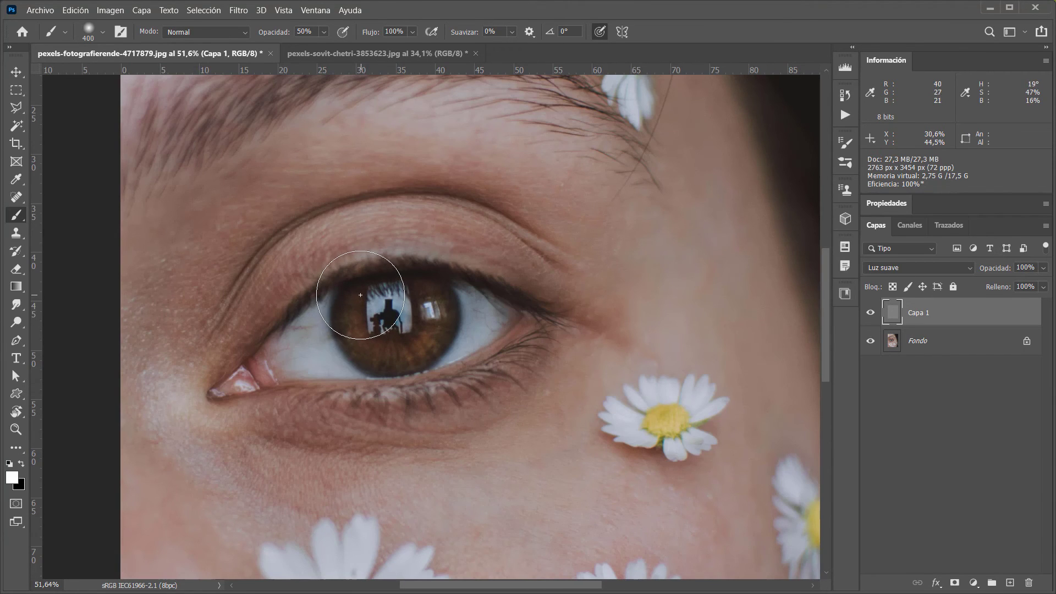
mouse_move(358, 352)
mouse_down()
mouse_move(388, 360)
mouse_move(434, 330)
mouse_up()
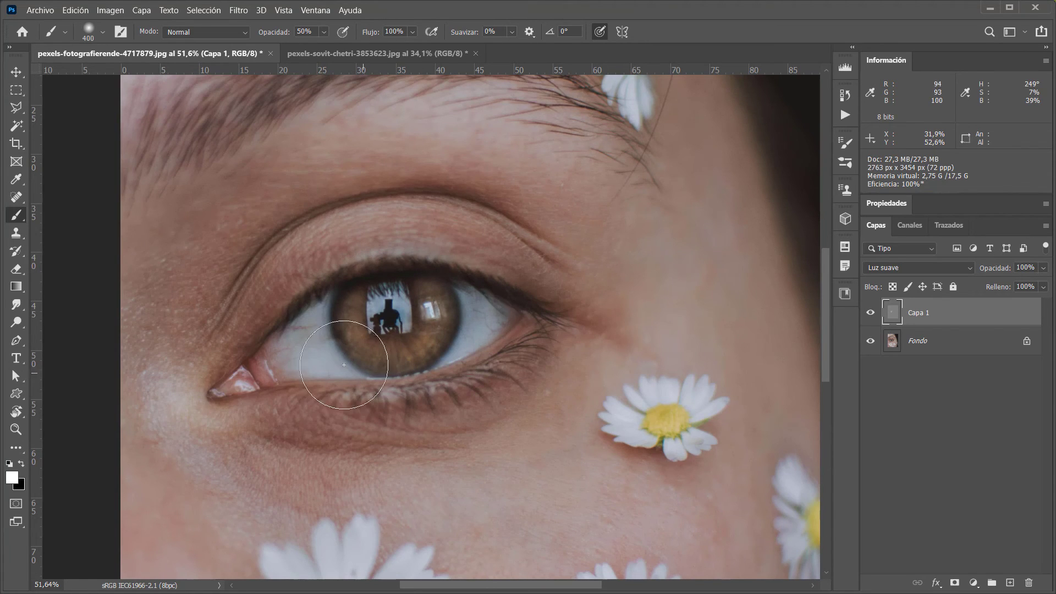
key(x)
mouse_move(289, 374)
mouse_down()
mouse_move(306, 235)
mouse_move(211, 347)
mouse_up()
mouse_move(297, 256)
mouse_down()
mouse_move(385, 226)
mouse_move(495, 242)
mouse_up()
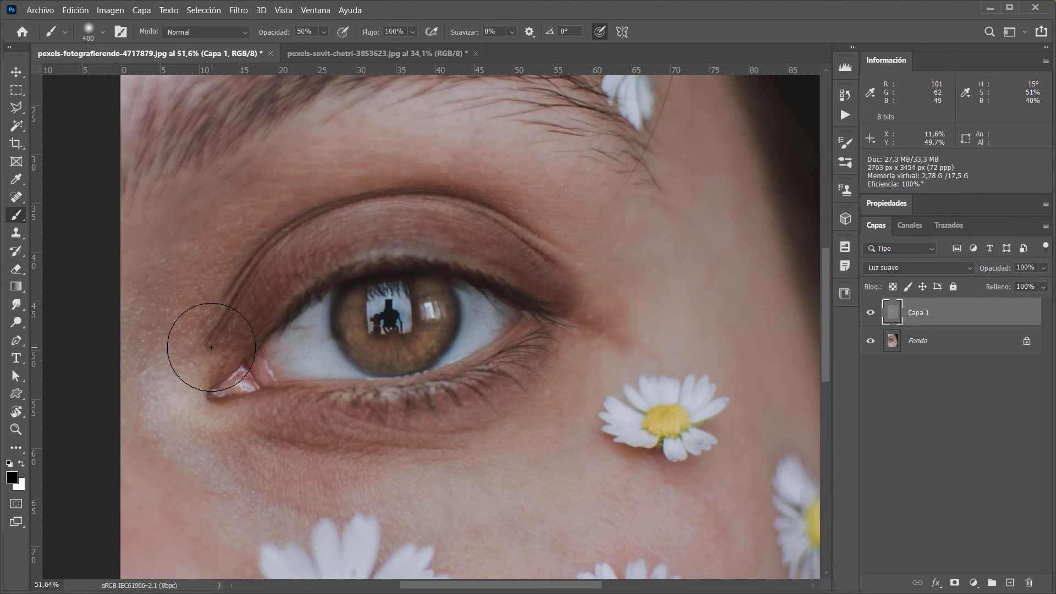
mouse_move(211, 347)
mouse_down()
mouse_move(242, 431)
mouse_move(229, 415)
mouse_move(426, 423)
mouse_move(495, 394)
mouse_move(573, 328)
mouse_up()
scroll(528, 437, down, 3)
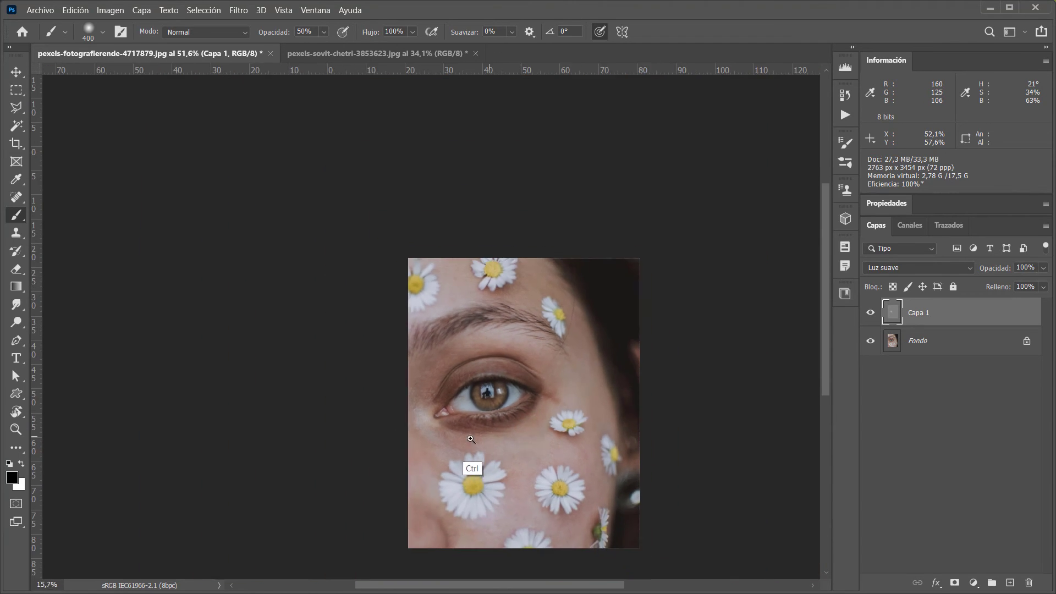
scroll(471, 466, down, 2)
scroll(484, 440, down, 1)
drag(458, 416, 386, 370)
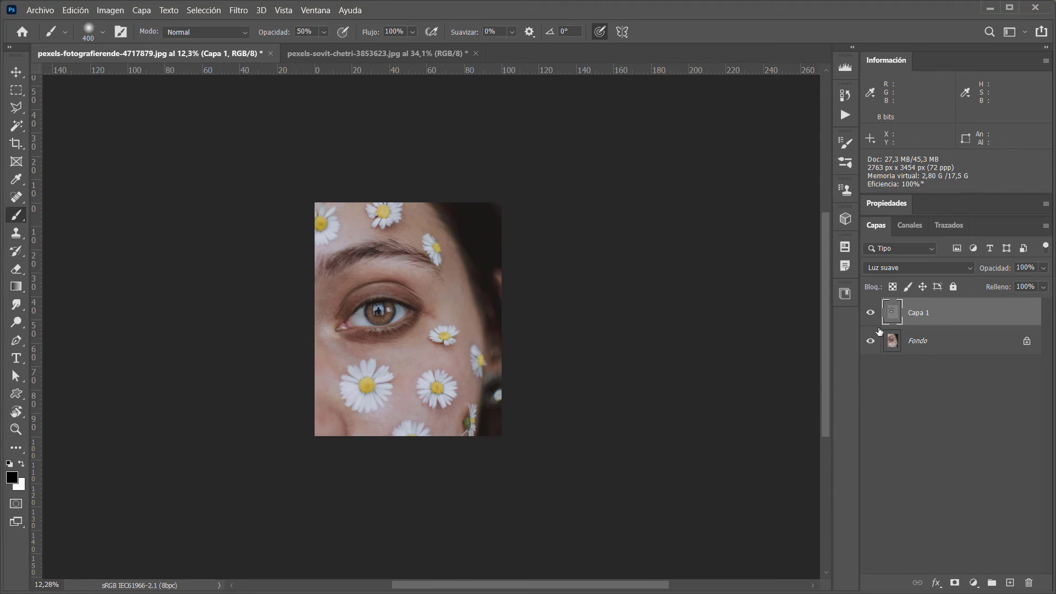
click(870, 313)
click(870, 313)
click(870, 342)
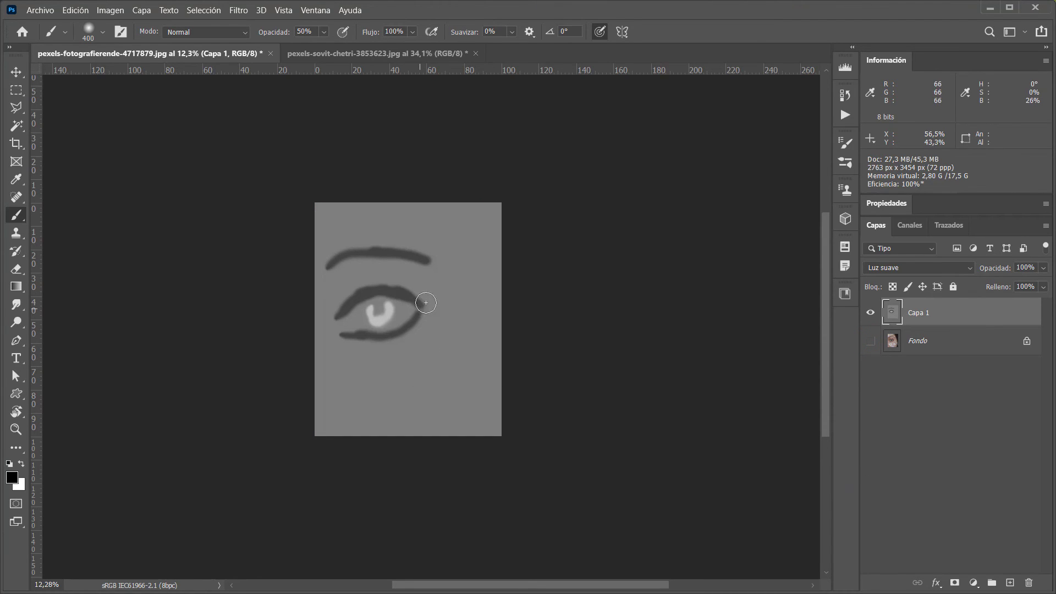
drag(404, 305, 425, 295)
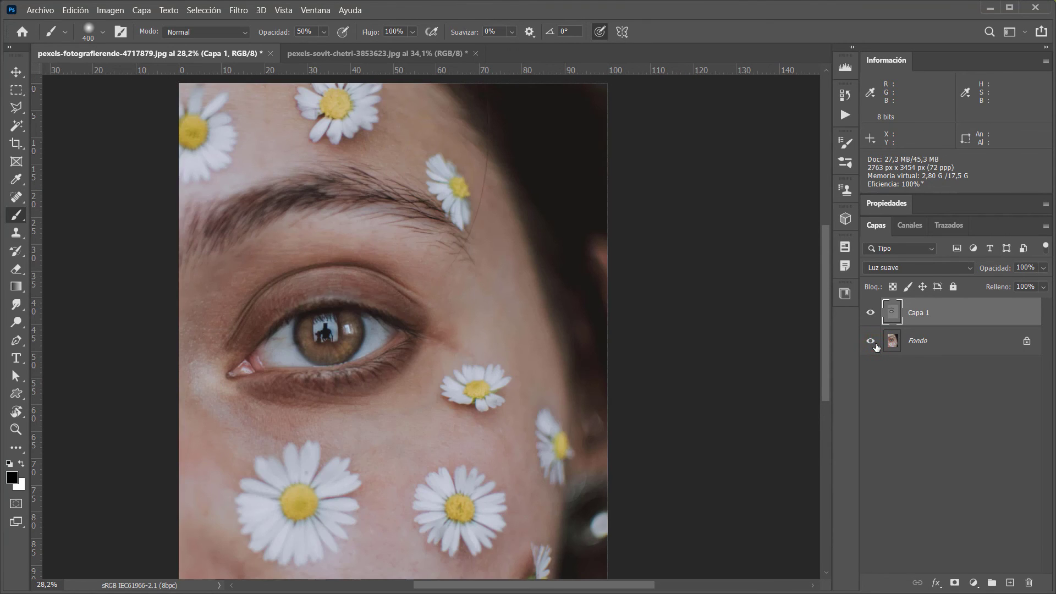
click(873, 342)
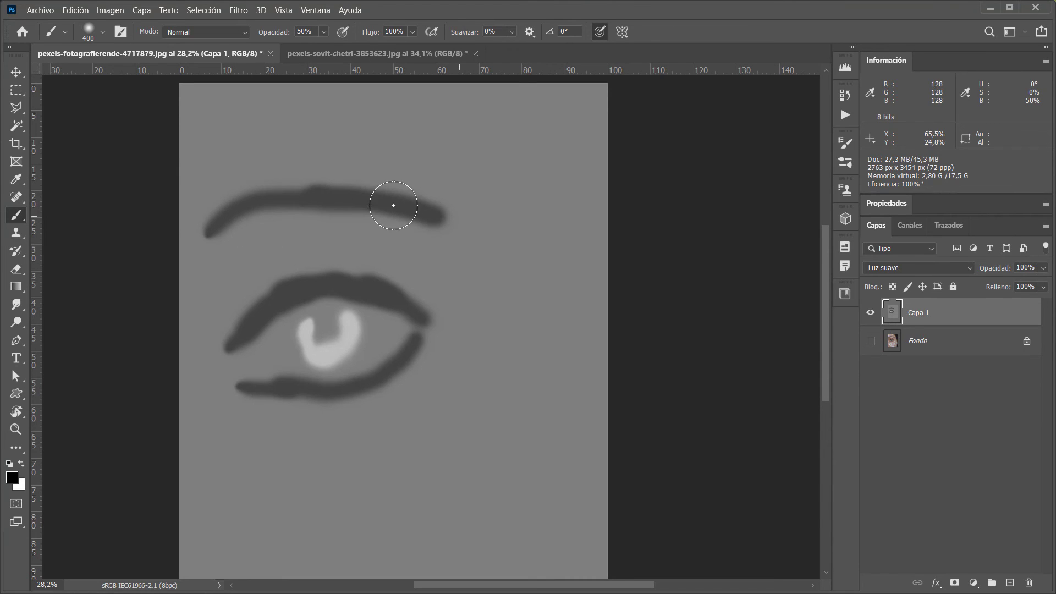
click(870, 341)
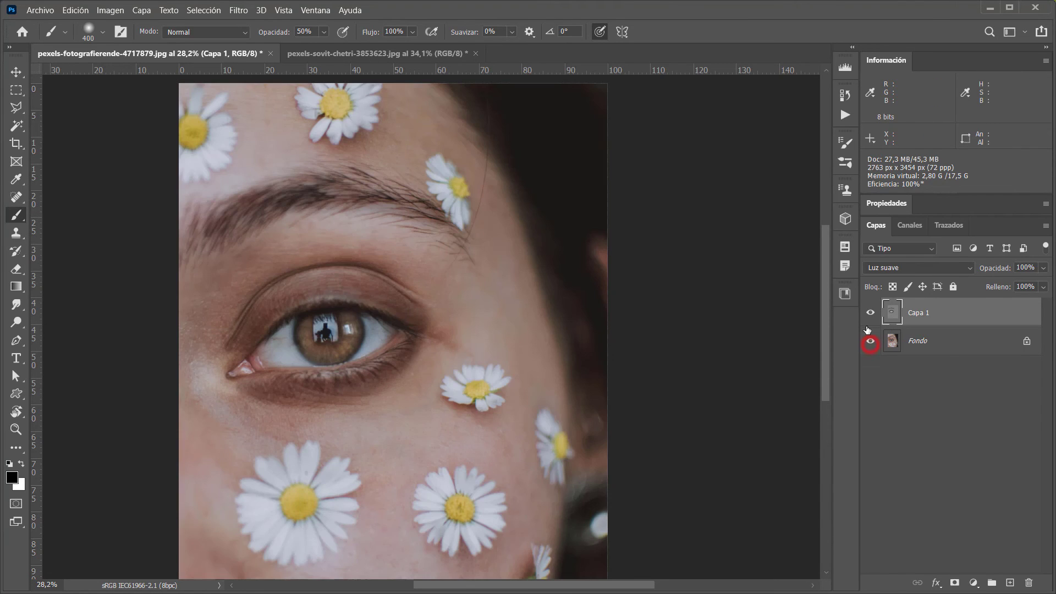
click(870, 313)
click(868, 313)
click(869, 313)
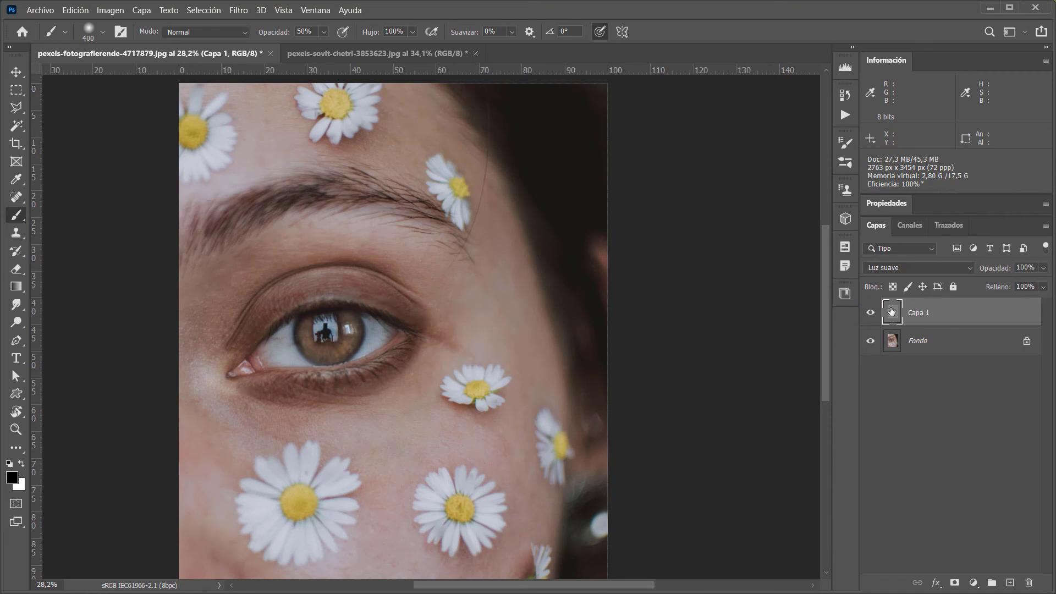